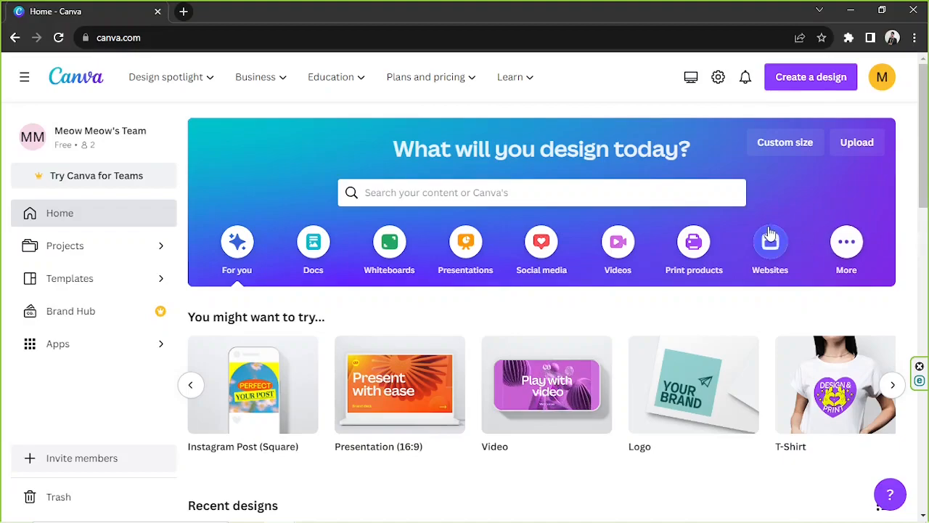
# Create a blank 1920 × 1080 px video design and collapse the template side panel.
pyautogui.moveTo(571, 400)
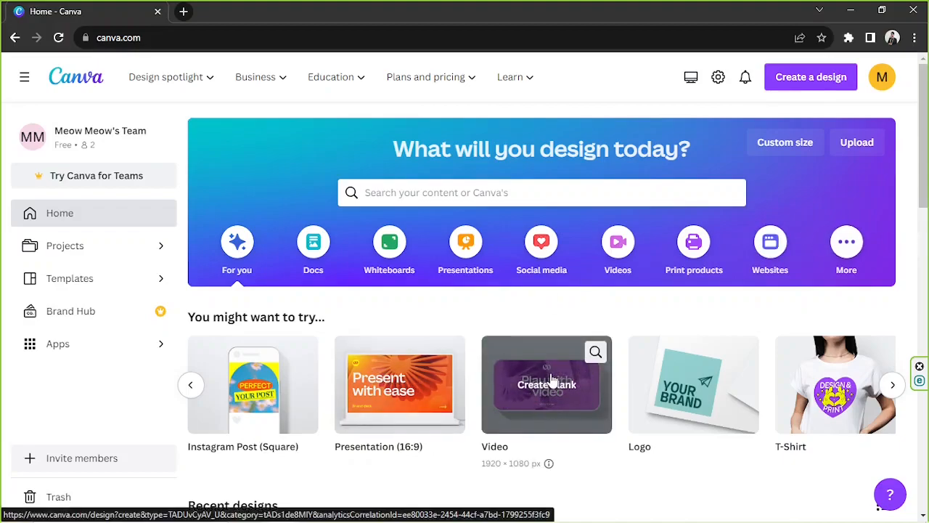
pyautogui.click(550, 380)
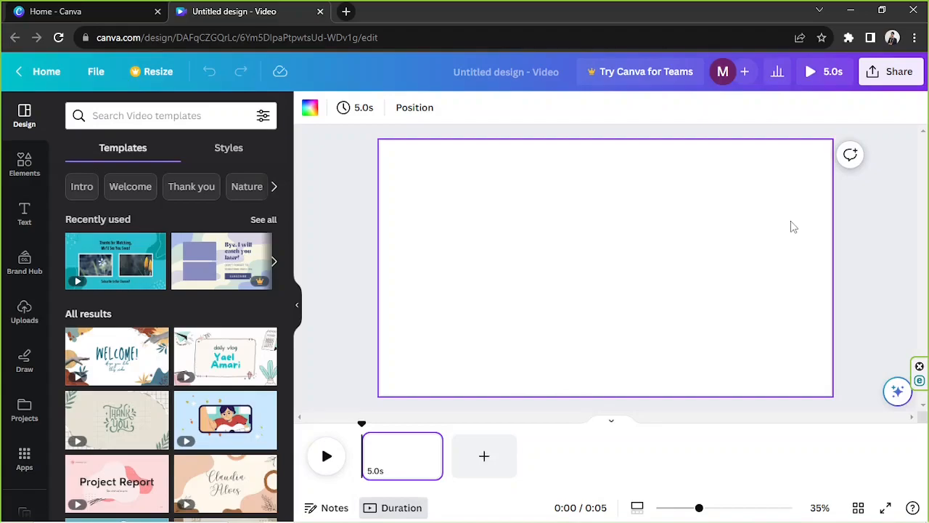
pyautogui.click(297, 305)
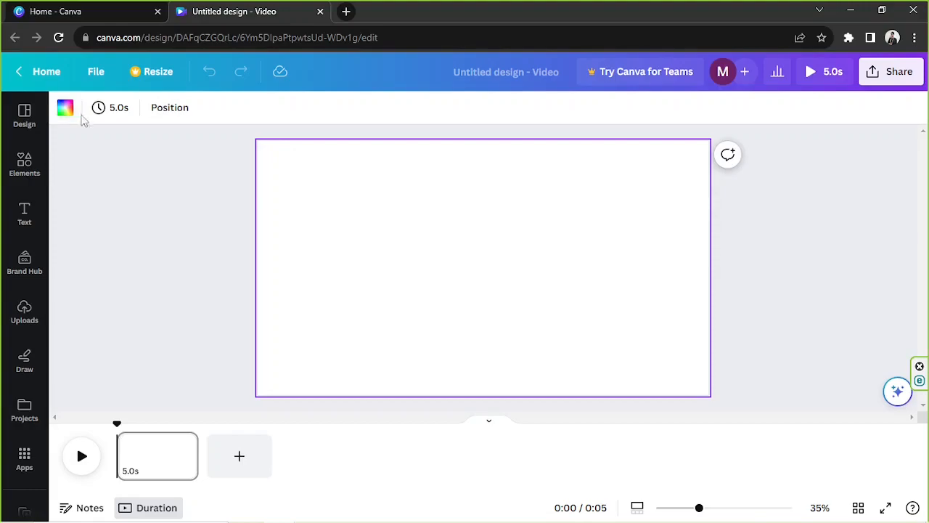
# Fill the page background with the default light green to blue gradient.
pyautogui.click(66, 112)
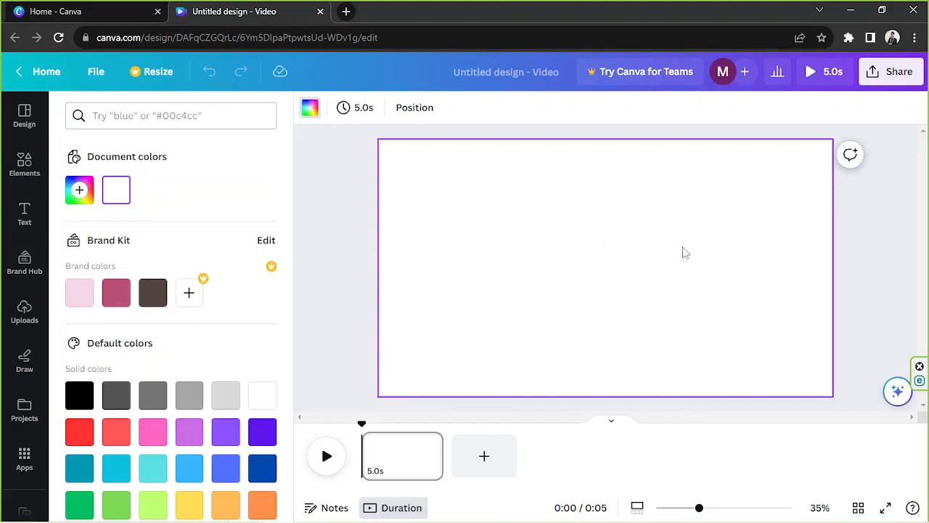
pyautogui.scroll(-3, 227, 305)
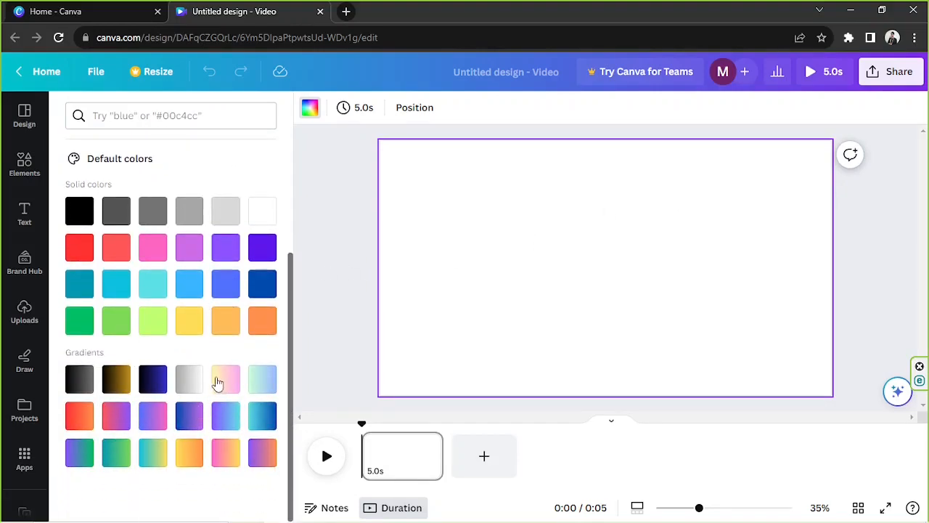
pyautogui.scroll(3, 228, 359)
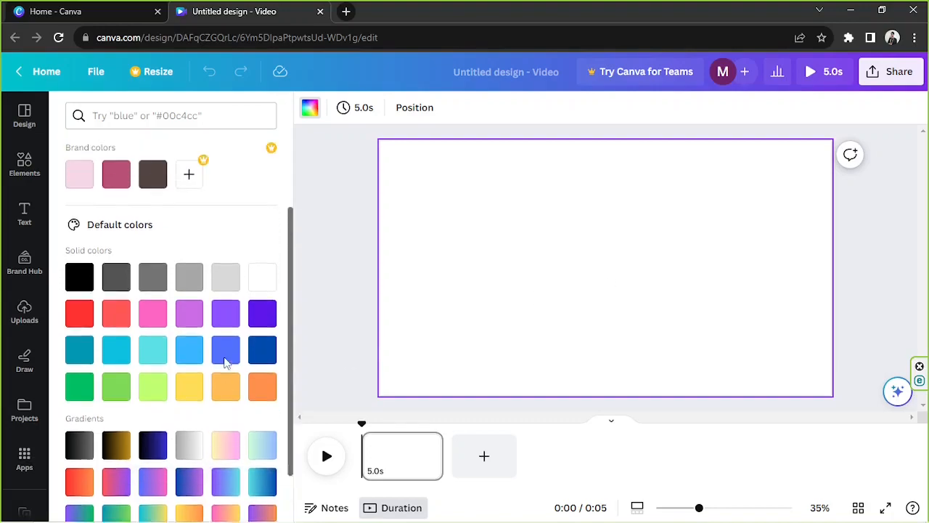
pyautogui.scroll(-3, 196, 340)
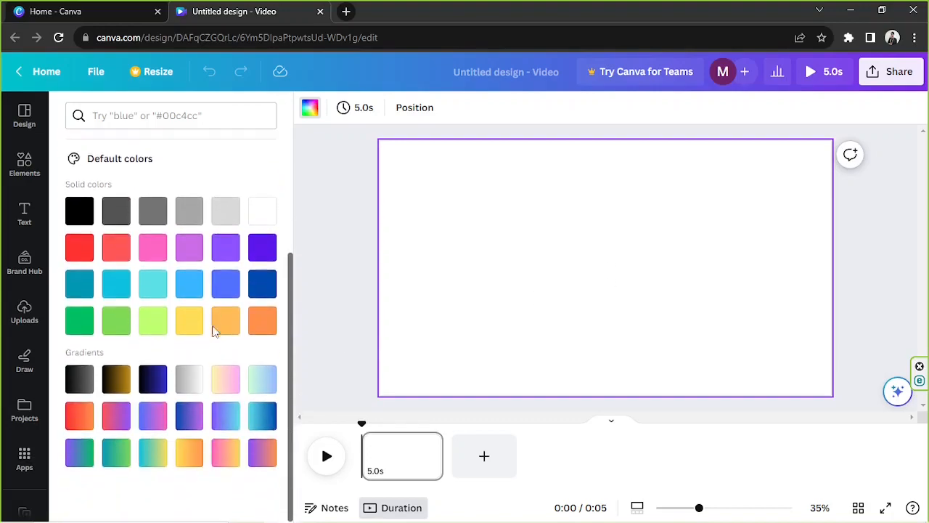
pyautogui.click(262, 379)
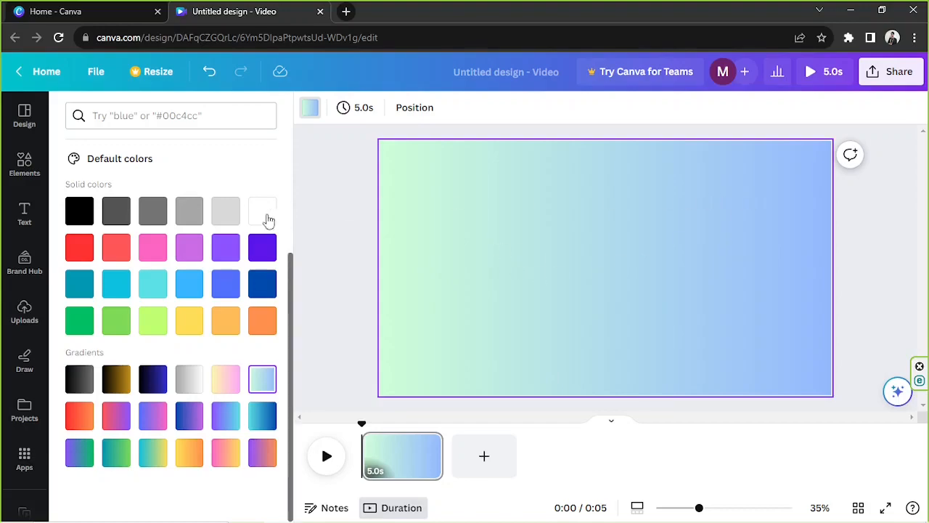
# Edit the background gradient's colors, setting the first to #F7CDFF and the second to white.
pyautogui.scroll(3, 181, 327)
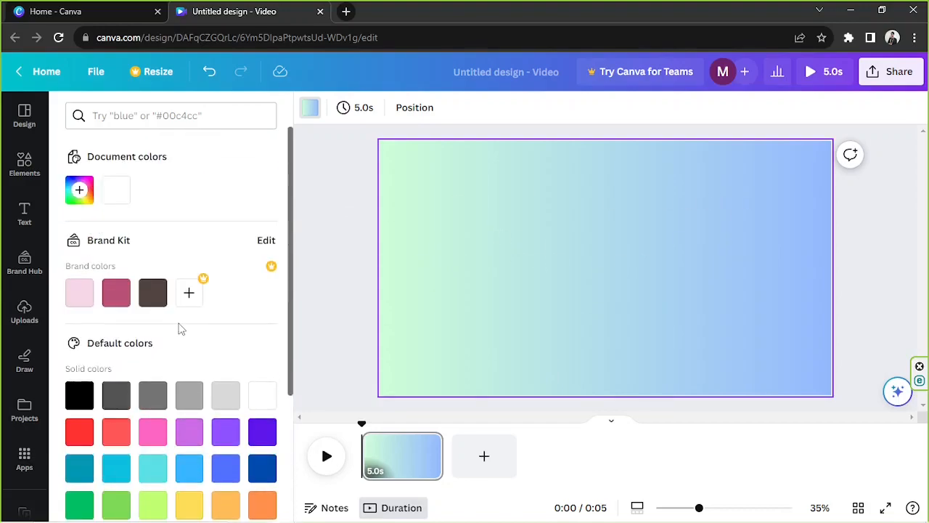
pyautogui.click(80, 191)
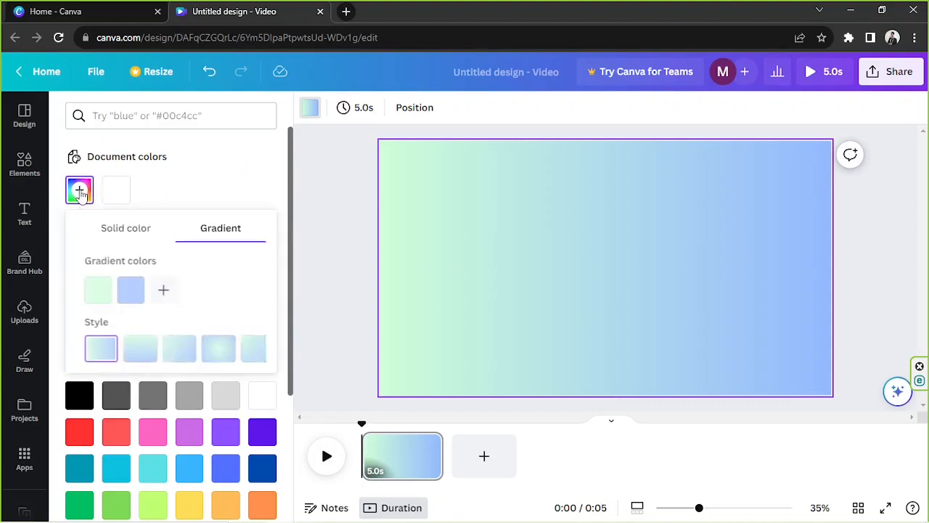
pyautogui.click(90, 298)
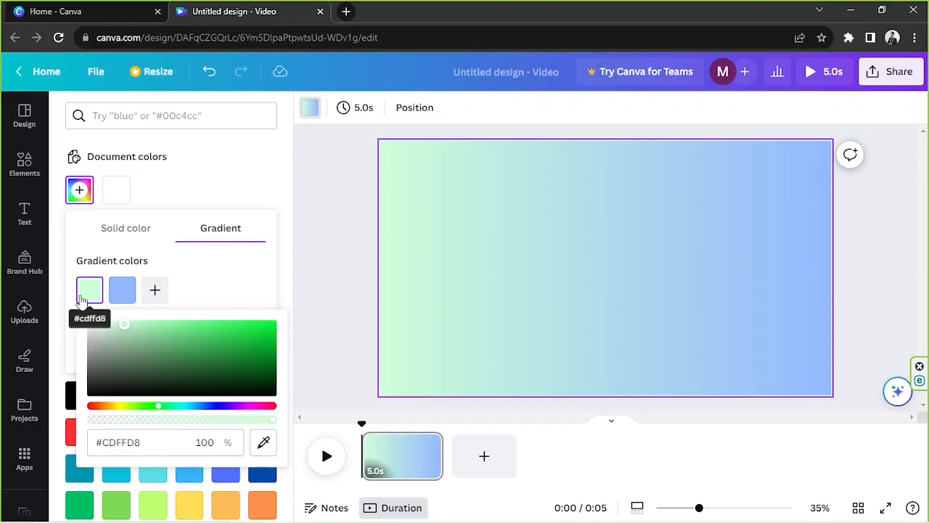
pyautogui.moveTo(159, 409); pyautogui.dragTo(239, 411)
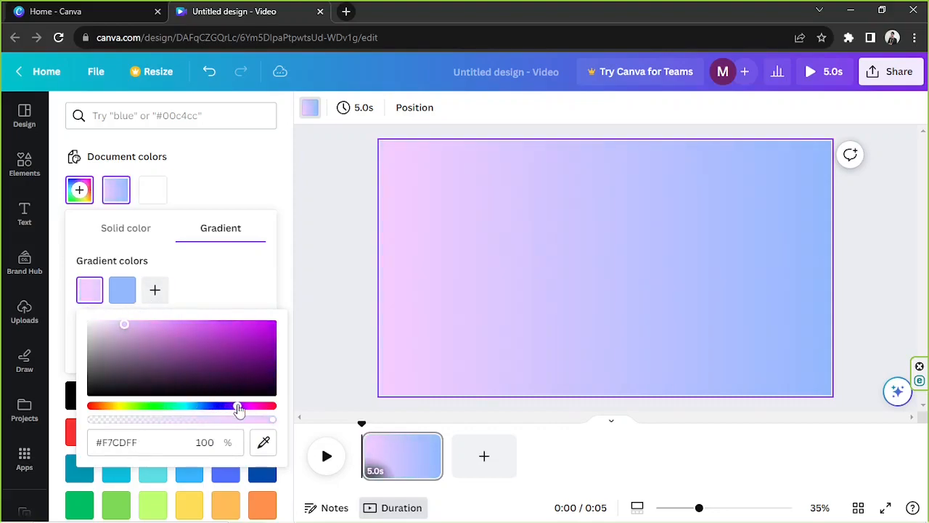
pyautogui.click(120, 290)
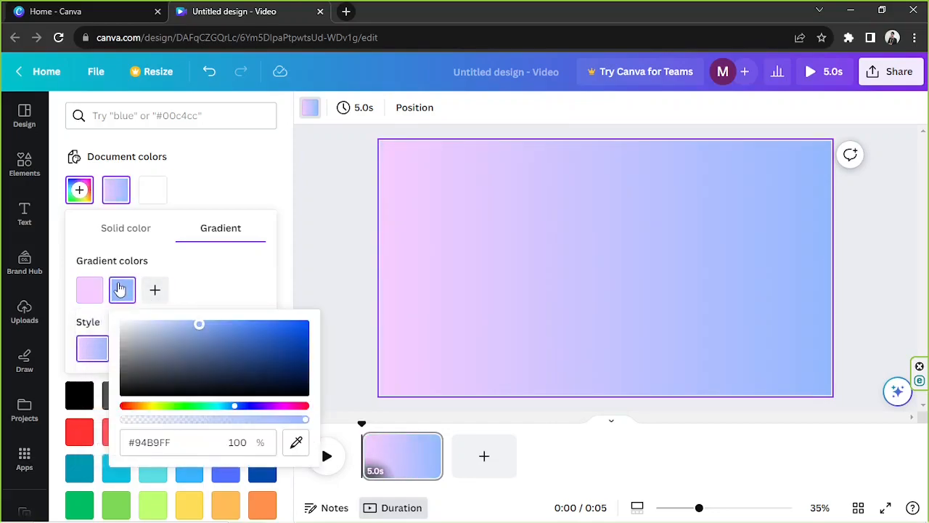
pyautogui.moveTo(203, 333); pyautogui.dragTo(121, 294)
pyautogui.click(216, 301)
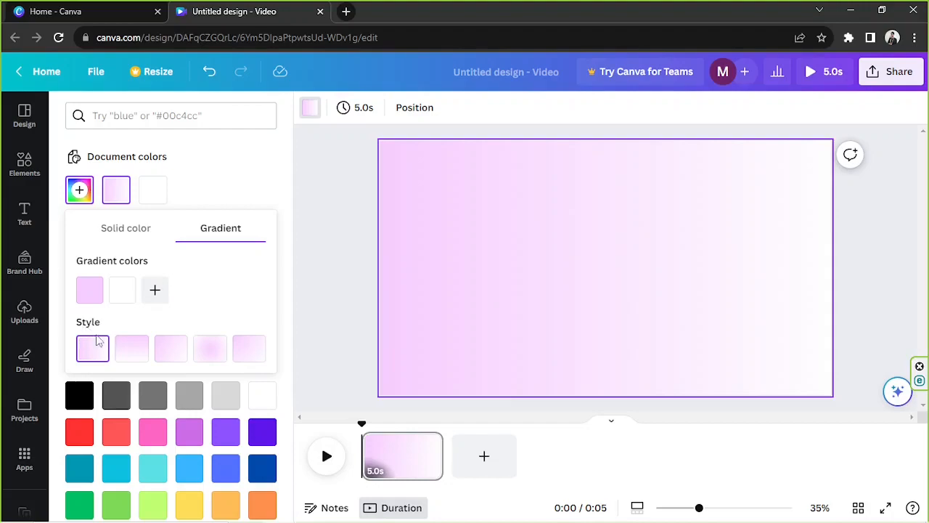
# Try the other gradient styles on the background, ending with the one radiating from the upper-left corner.
pyautogui.click(130, 345)
pyautogui.click(170, 350)
pyautogui.click(212, 352)
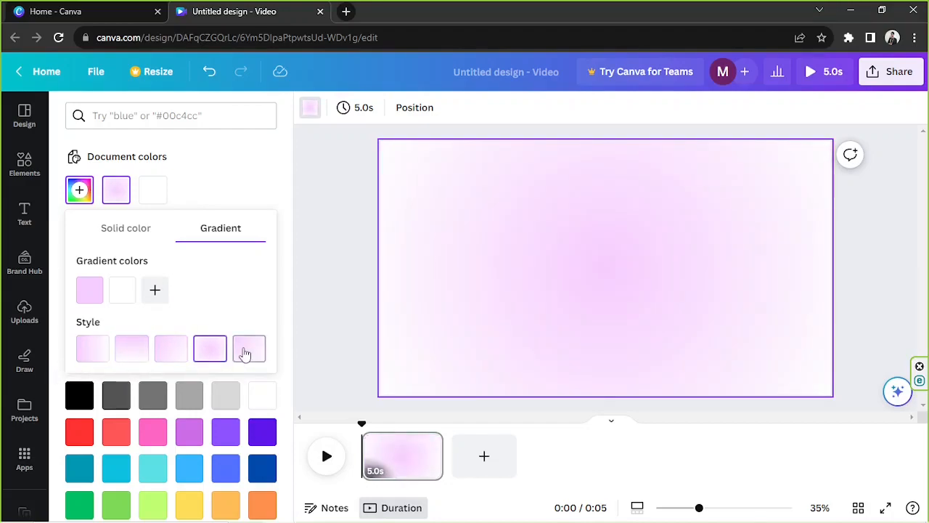
pyautogui.click(247, 351)
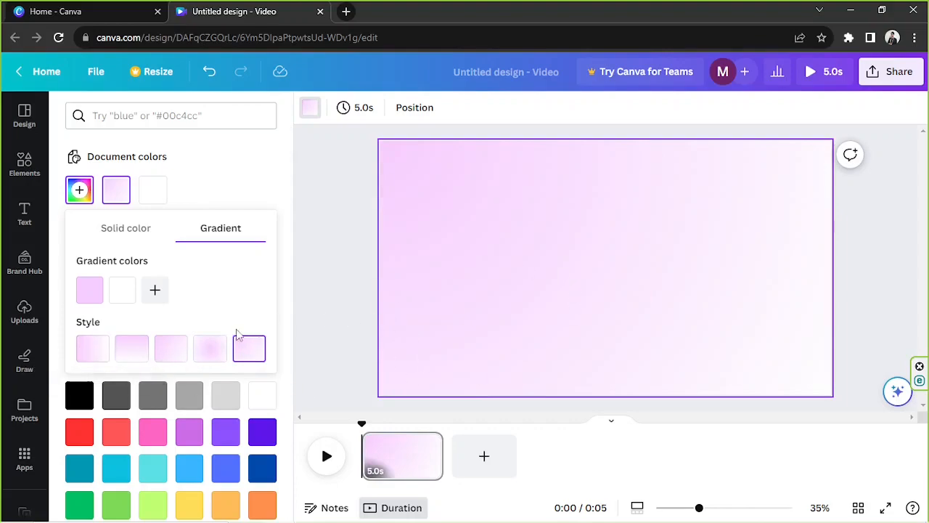
pyautogui.click(244, 204)
# Set the page background to the default solid turquoise and lighten it to #89EEF1.
pyautogui.scroll(-2, 244, 204)
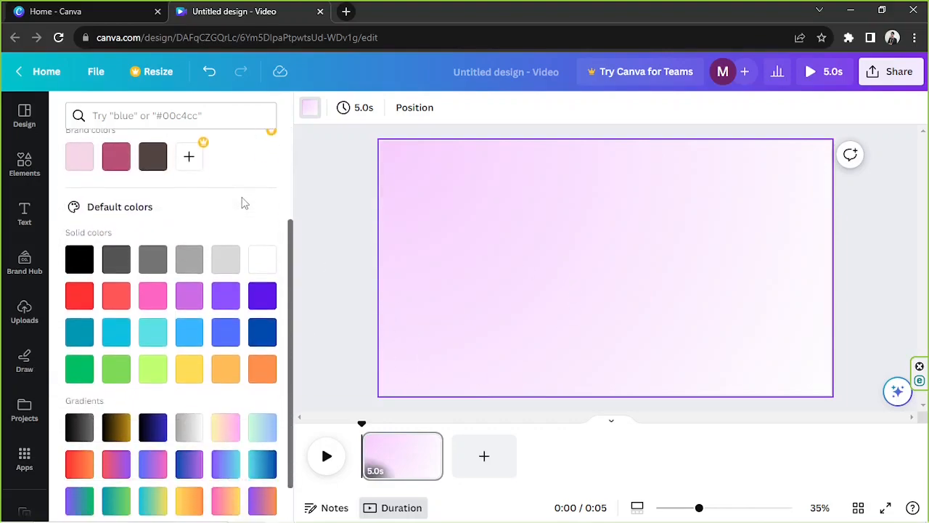
pyautogui.click(152, 331)
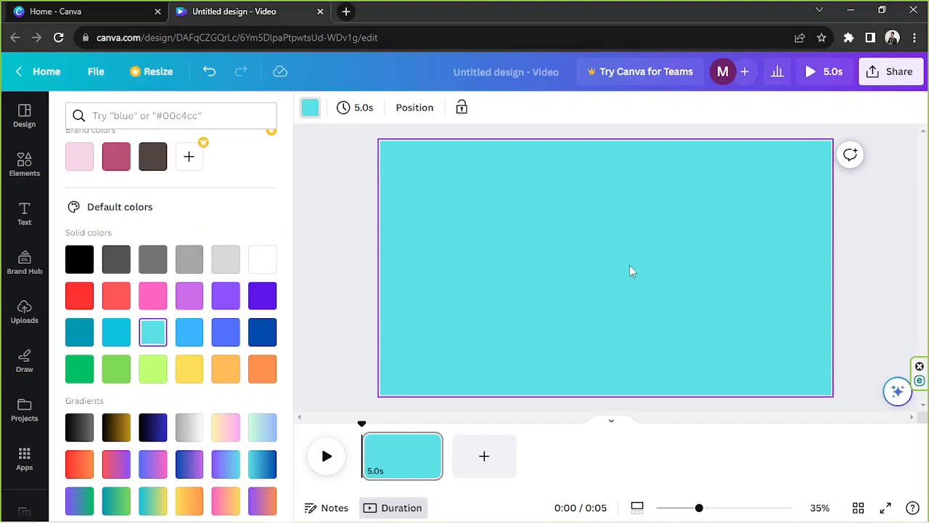
pyautogui.scroll(2, 203, 325)
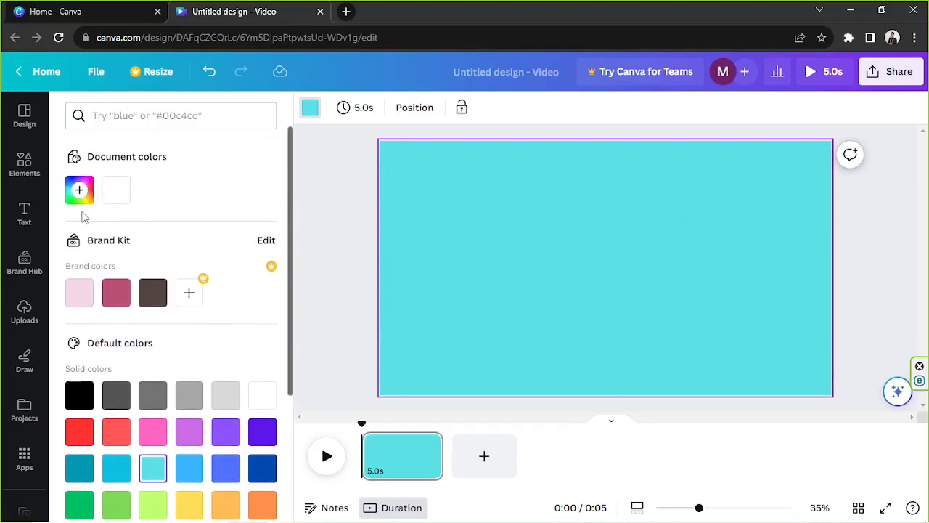
pyautogui.click(80, 190)
pyautogui.moveTo(149, 270); pyautogui.dragTo(148, 258)
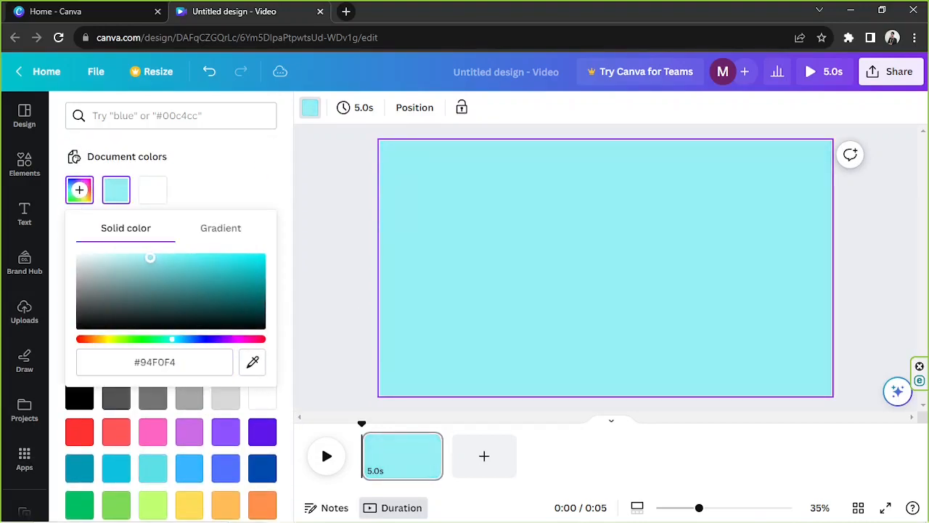
pyautogui.click(325, 215)
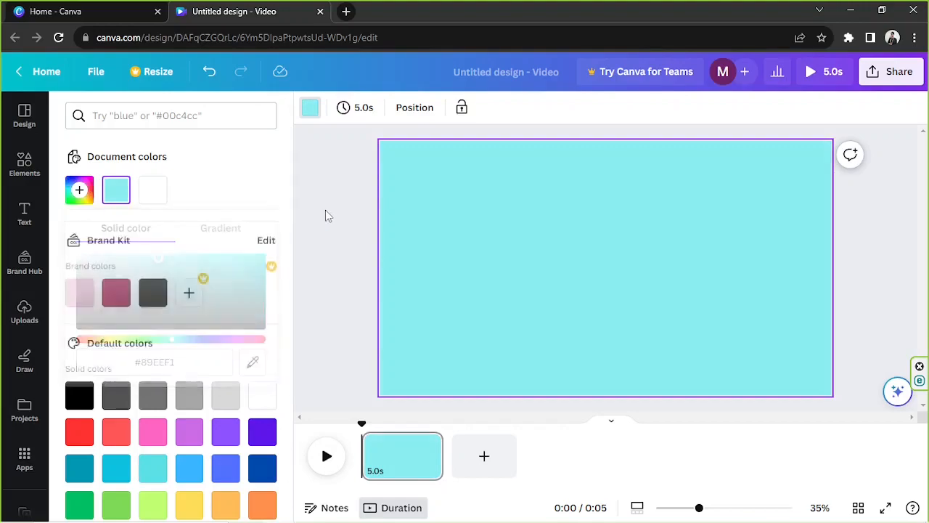
pyautogui.click(839, 232)
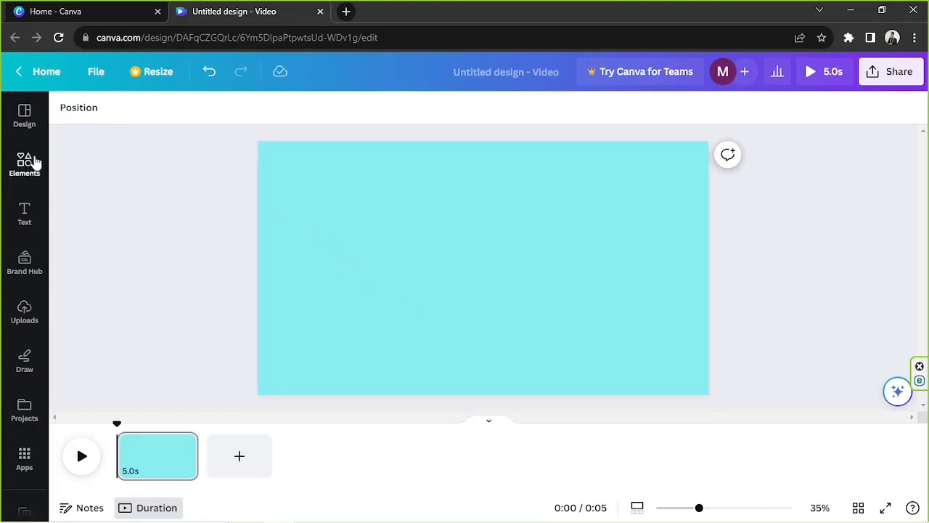
# Search the elements library for "mountain" and limit the results to graphics.
pyautogui.click(21, 174)
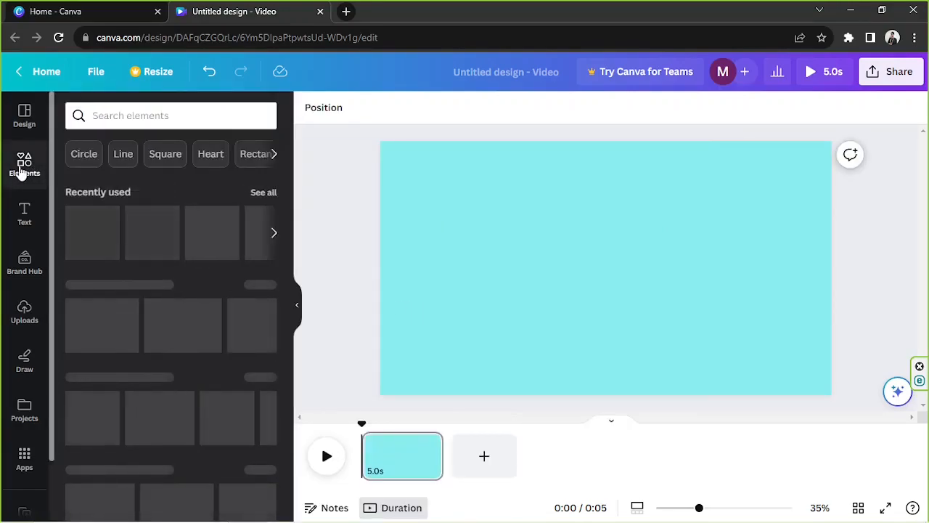
pyautogui.click(120, 122)
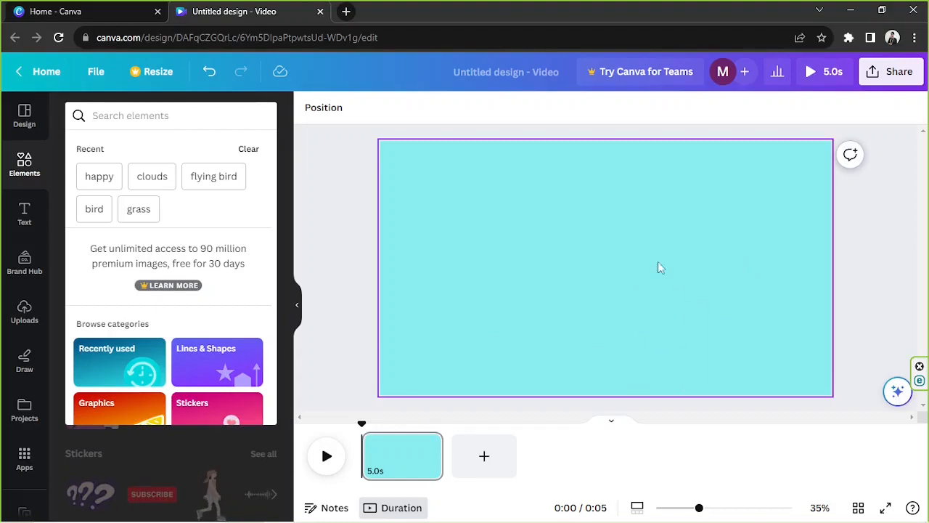
pyautogui.write('mountain')
pyautogui.press('Return')
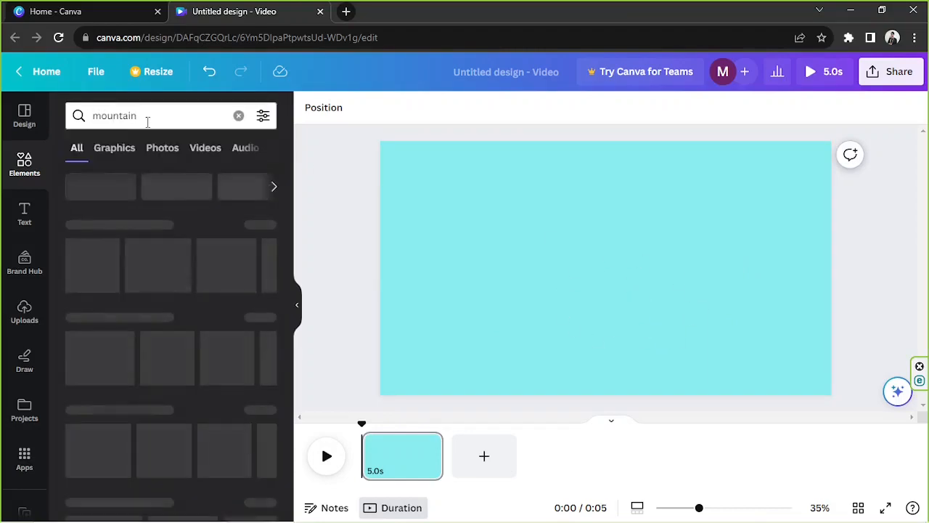
pyautogui.click(125, 156)
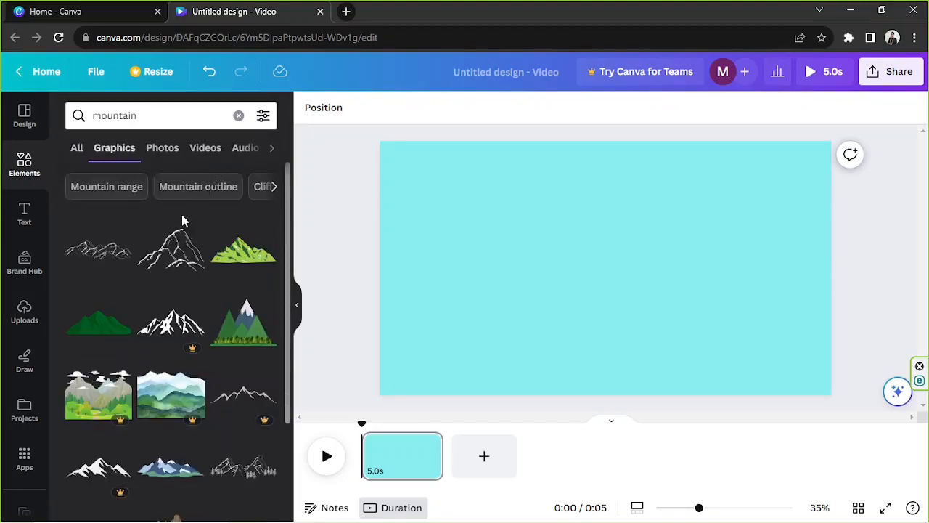
# Look through the mountain graphics and the mountain photos for a suitable scene element.
pyautogui.scroll(-2, 182, 218)
pyautogui.scroll(-2, 180, 222)
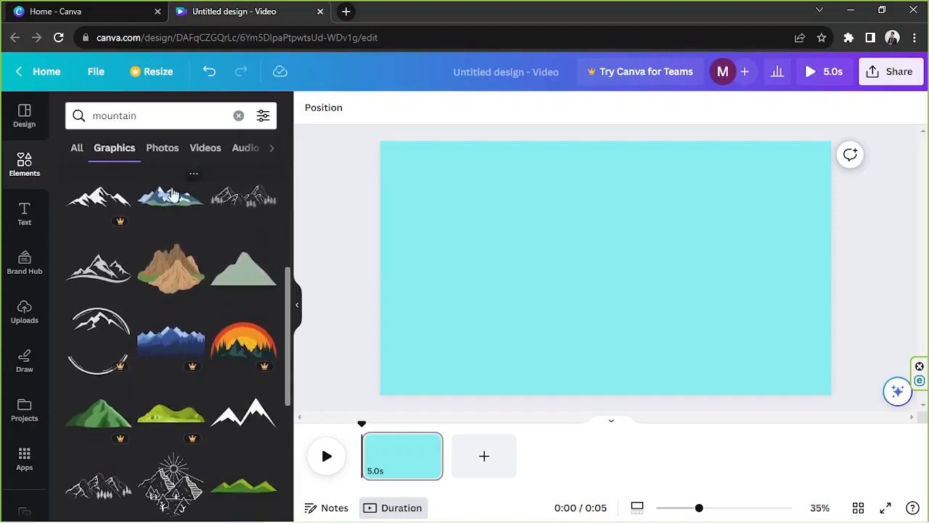
pyautogui.click(162, 149)
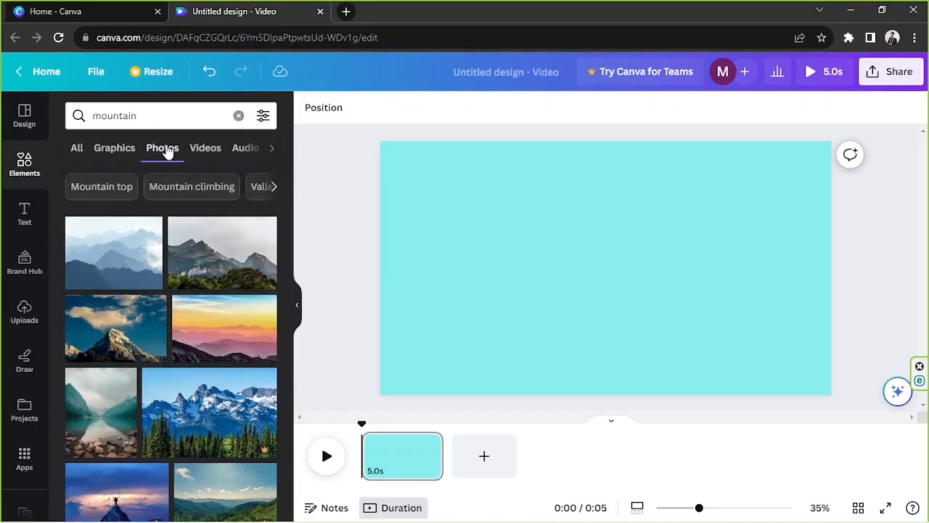
pyautogui.scroll(-3, 222, 222)
pyautogui.scroll(-3, 222, 222)
pyautogui.scroll(-4, 222, 222)
pyautogui.scroll(-1, 220, 222)
pyautogui.scroll(-4, 221, 222)
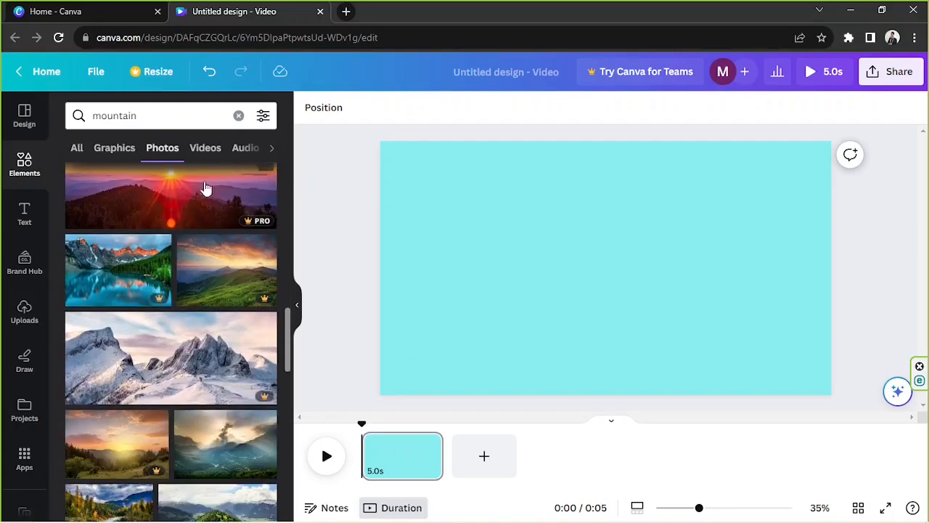
# Try the green mountain range graphic on the page and delete it.
pyautogui.click(118, 150)
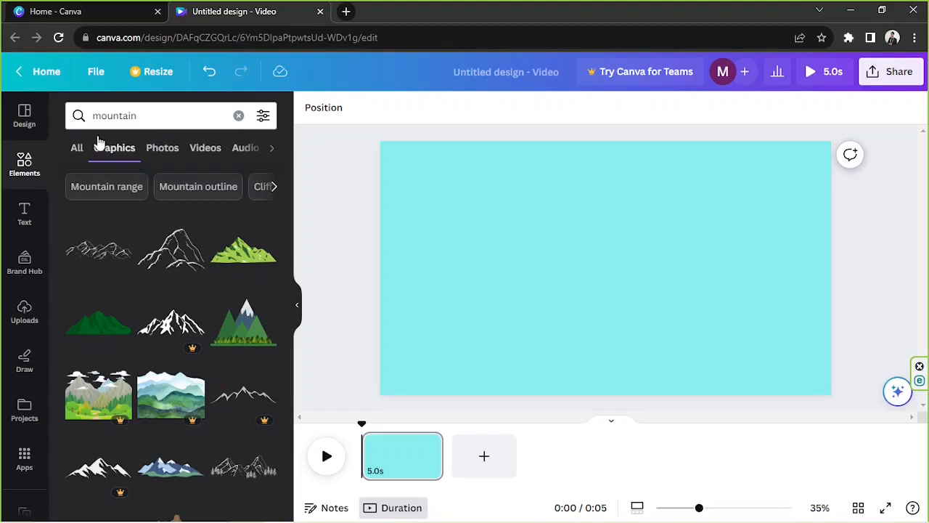
pyautogui.scroll(-3, 137, 224)
pyautogui.scroll(-3, 136, 226)
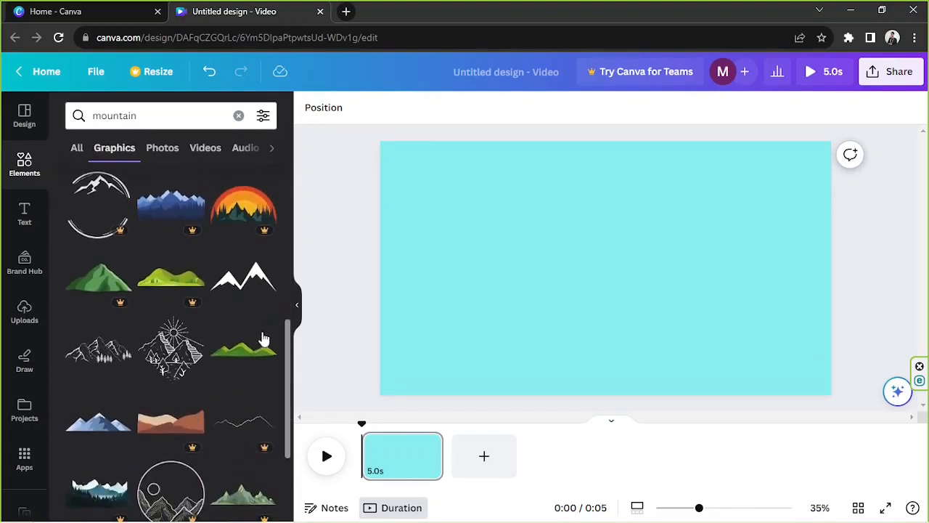
pyautogui.click(228, 353)
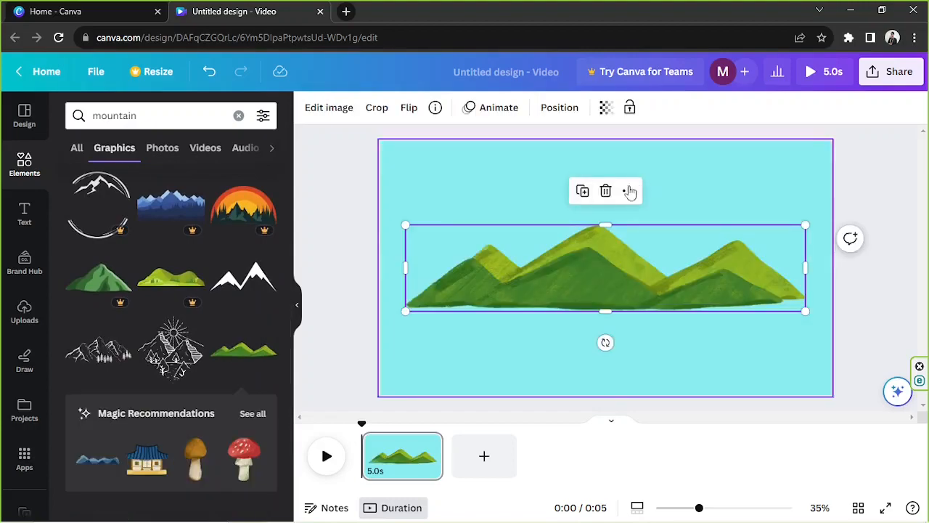
pyautogui.click(606, 190)
# Try the blue snow-capped mountain graphic on the page and delete it.
pyautogui.scroll(-4, 234, 249)
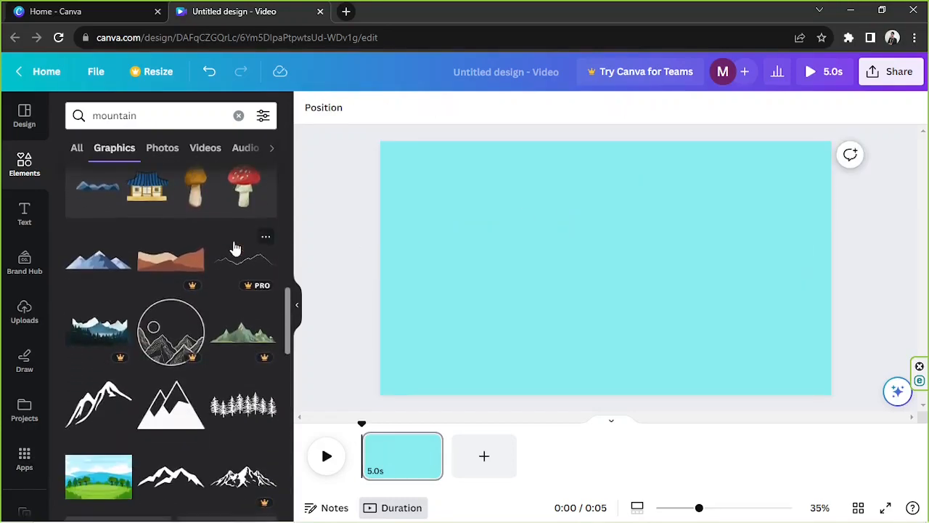
pyautogui.click(102, 263)
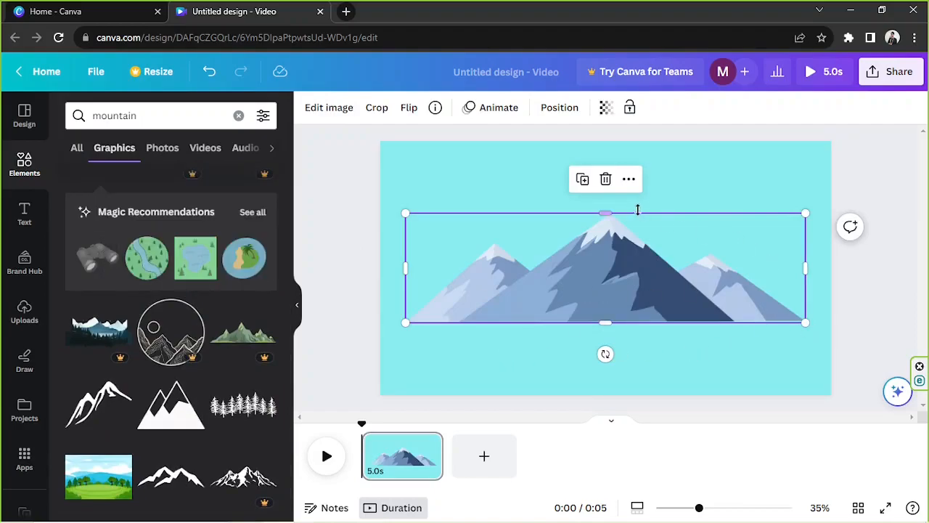
pyautogui.click(600, 190)
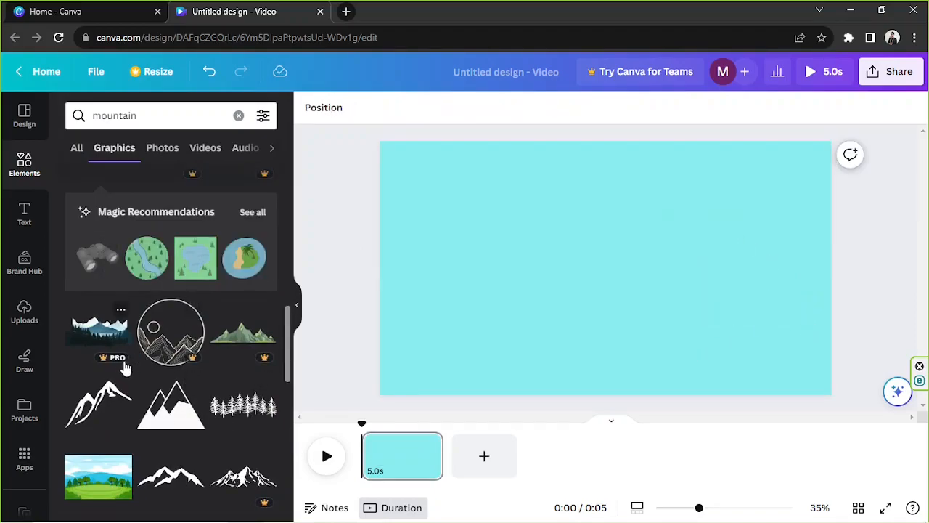
# Add the blue snow-capped mountain range graphic, enlarge it beyond the page width and align it with the page's bottom and right edges.
pyautogui.scroll(2, 107, 320)
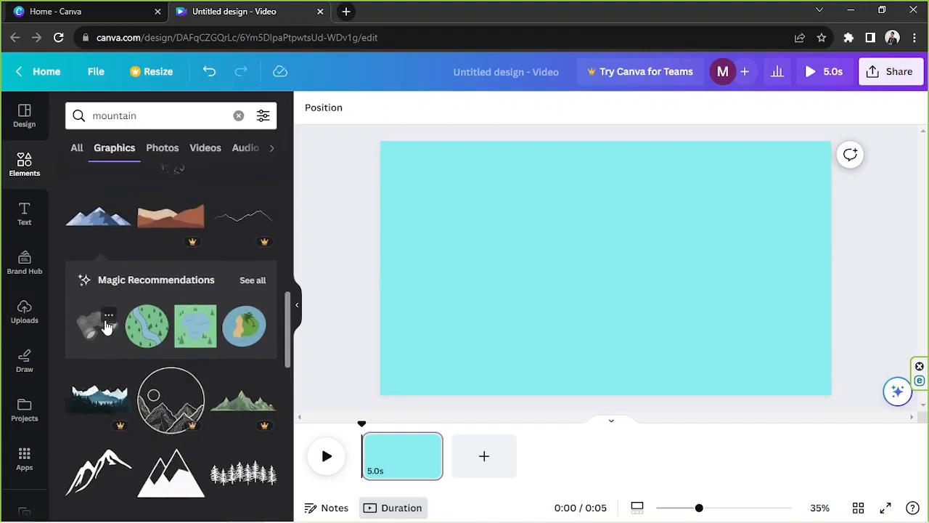
pyautogui.click(109, 292)
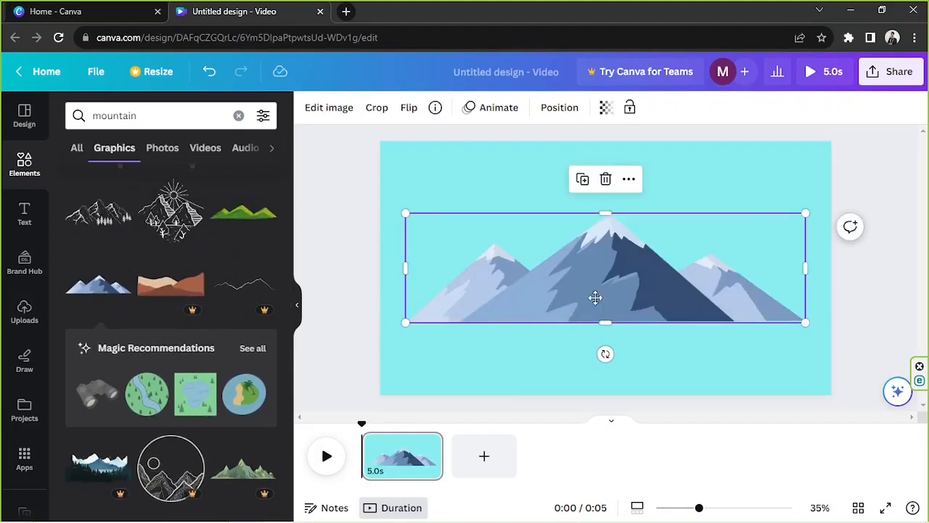
pyautogui.moveTo(603, 295); pyautogui.dragTo(552, 311)
pyautogui.moveTo(751, 339); pyautogui.dragTo(898, 389)
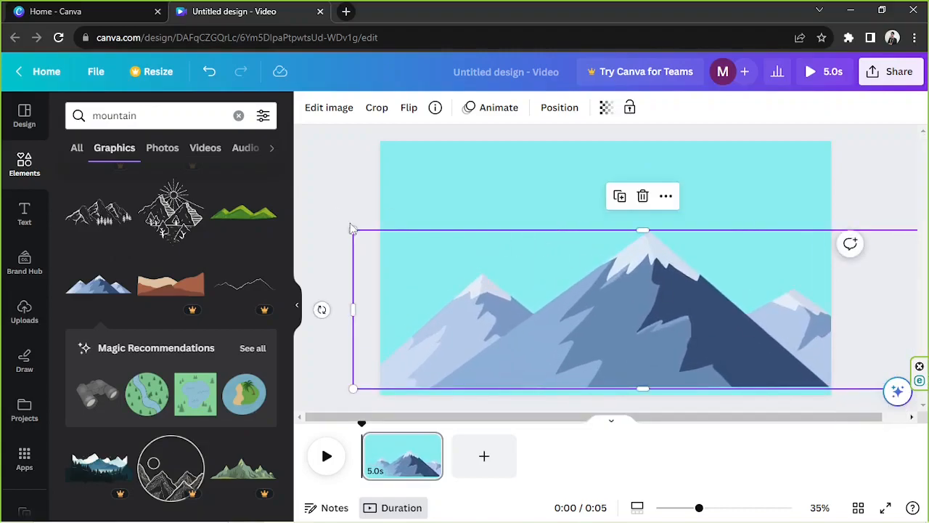
pyautogui.moveTo(352, 229); pyautogui.dragTo(294, 208)
pyautogui.moveTo(438, 271); pyautogui.dragTo(517, 274)
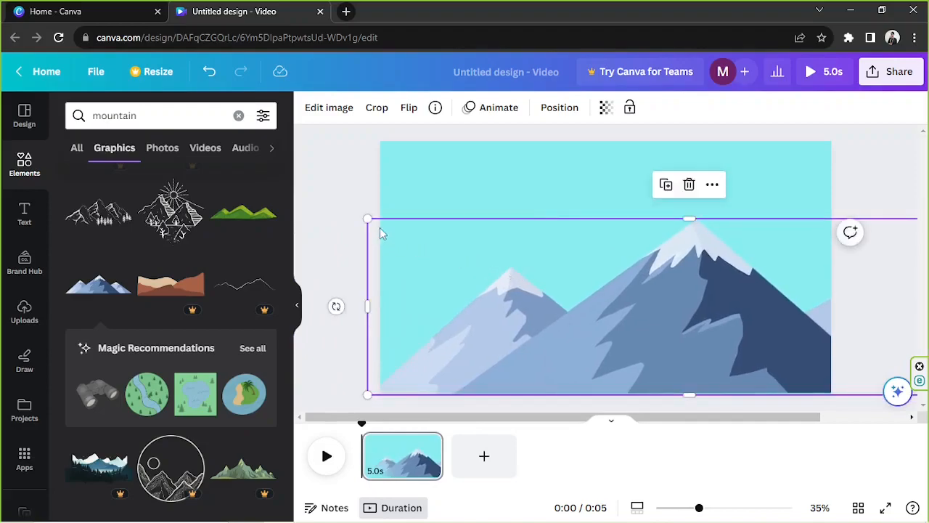
pyautogui.moveTo(397, 227); pyautogui.dragTo(494, 254)
pyautogui.moveTo(628, 307); pyautogui.dragTo(515, 305)
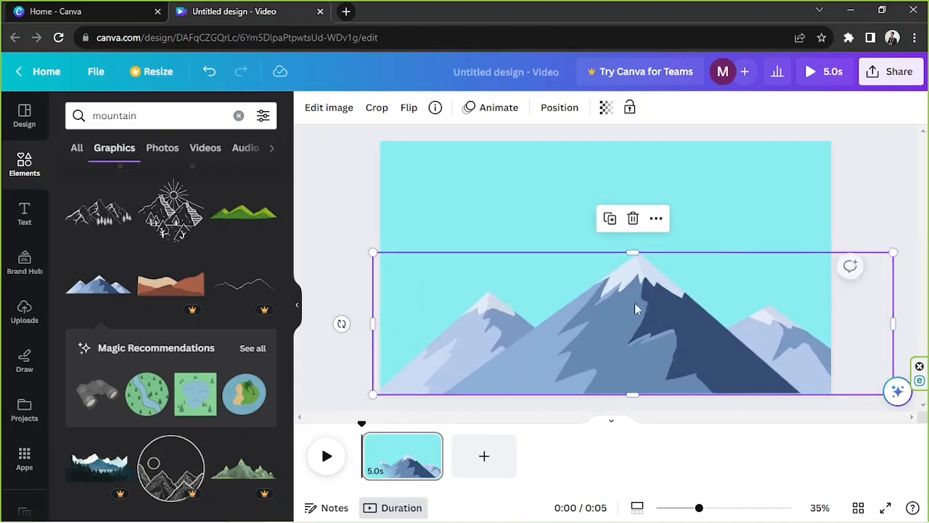
pyautogui.moveTo(719, 311); pyautogui.dragTo(656, 310)
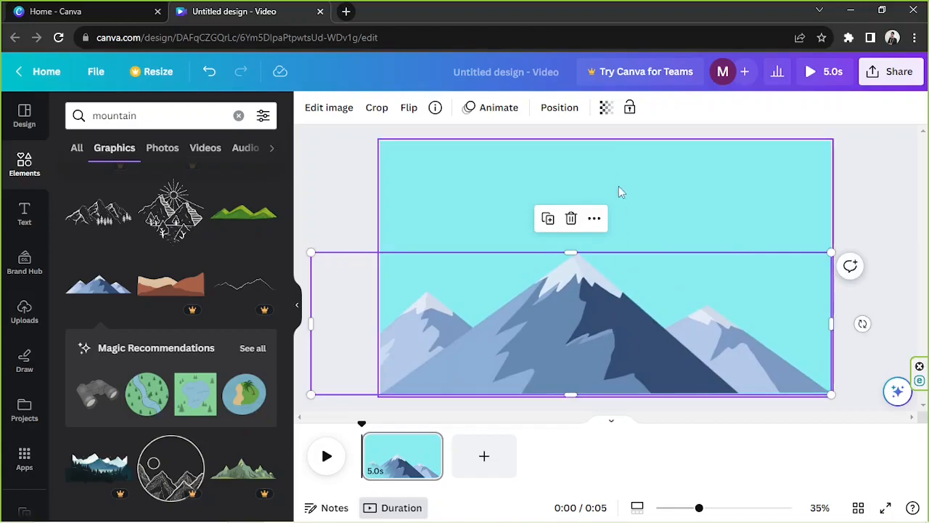
# Set the mountain graphic's transparency to 50.
pyautogui.click(605, 107)
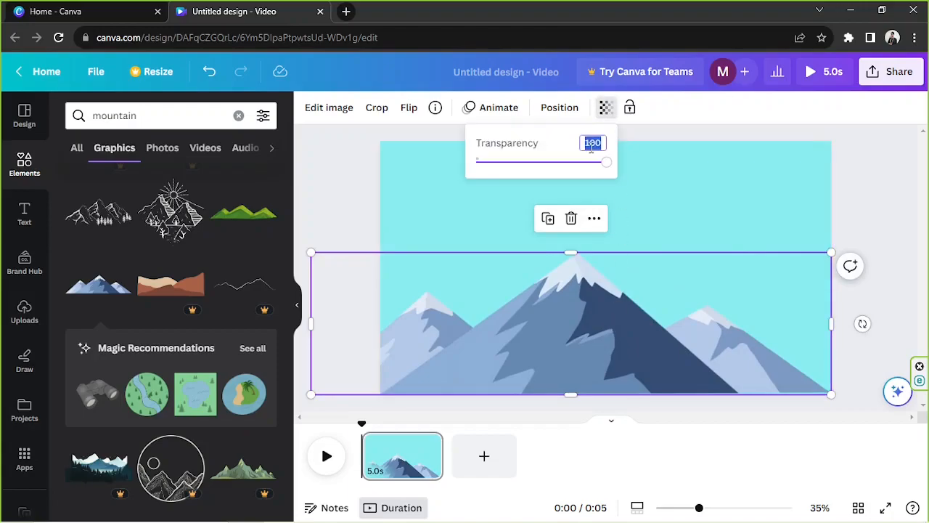
pyautogui.click(591, 145)
pyautogui.write('50')
pyautogui.press('Return')
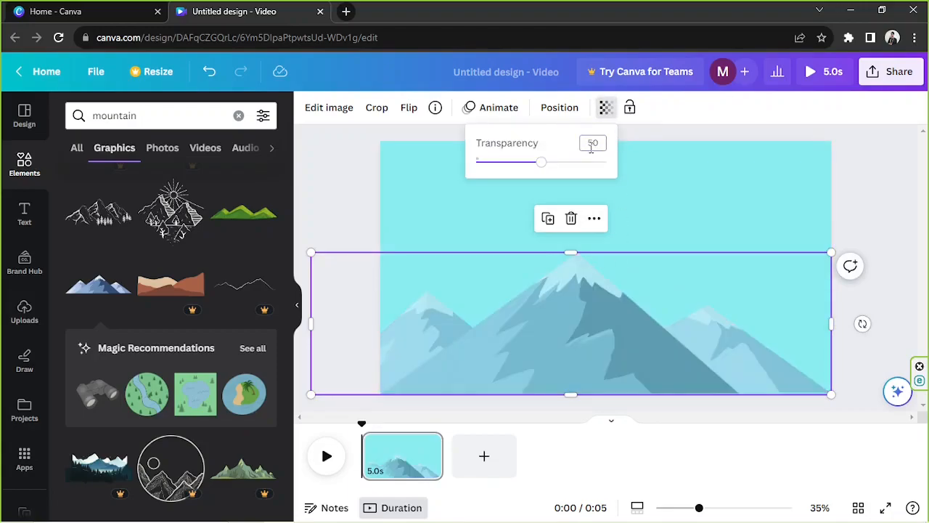
pyautogui.press('Escape')
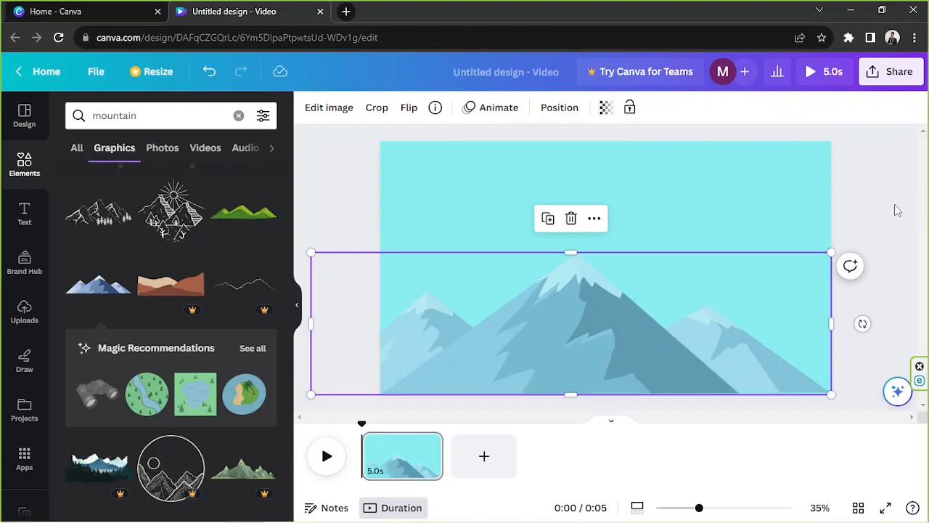
pyautogui.click(898, 210)
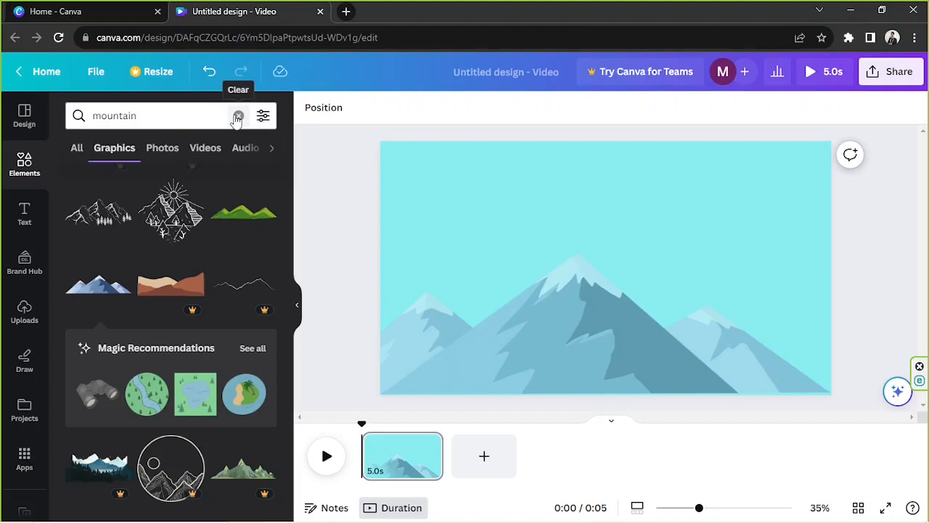
# Search the graphics for "trees" and look through the results for a suitable scene element.
pyautogui.click(134, 117)
pyautogui.doubleClick(134, 121)
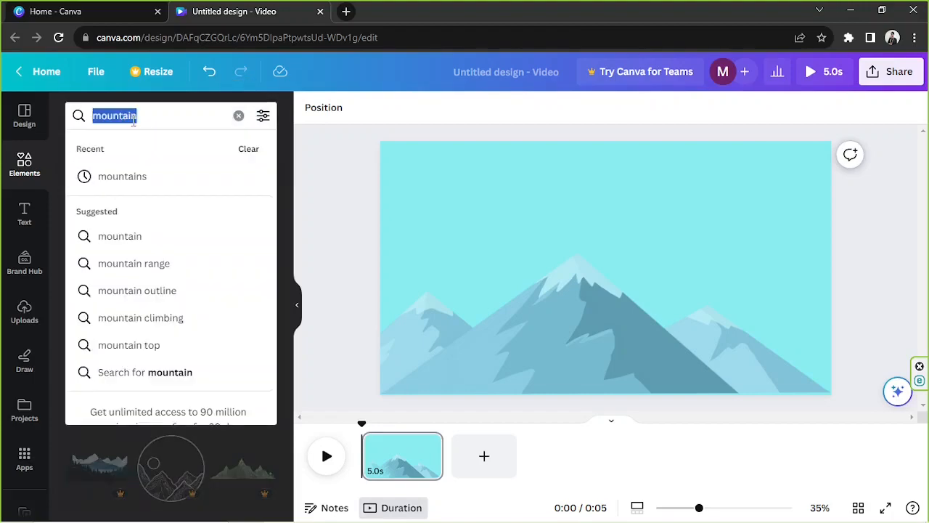
pyautogui.write('trees')
pyautogui.press('Return')
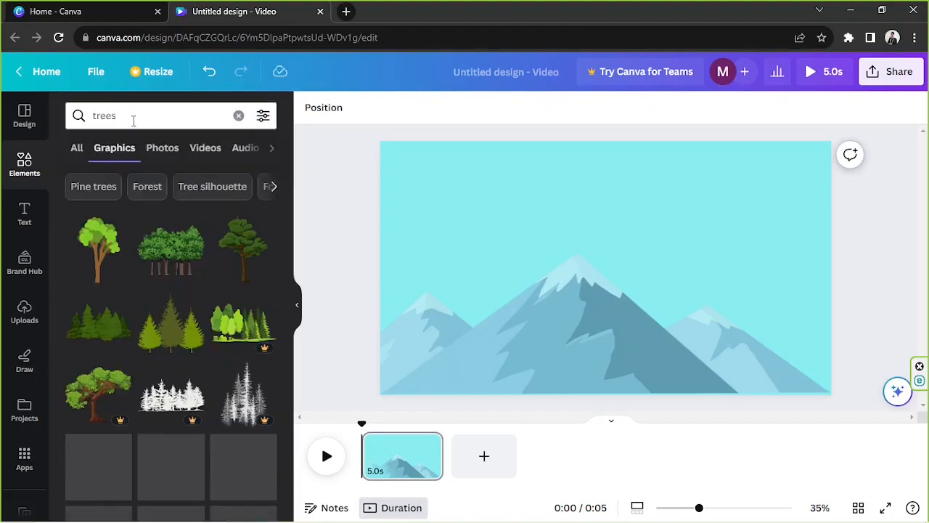
pyautogui.scroll(-1, 196, 252)
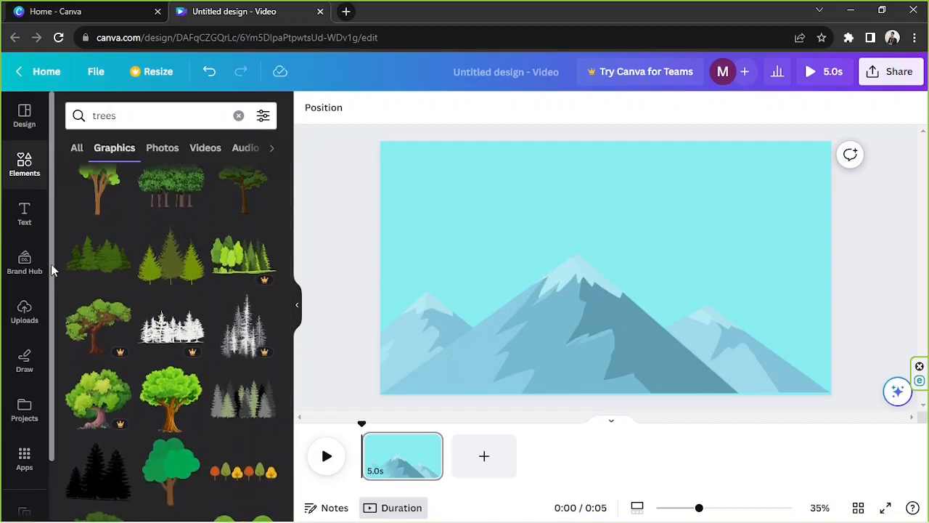
pyautogui.scroll(-2, 105, 260)
pyautogui.scroll(-5, 105, 259)
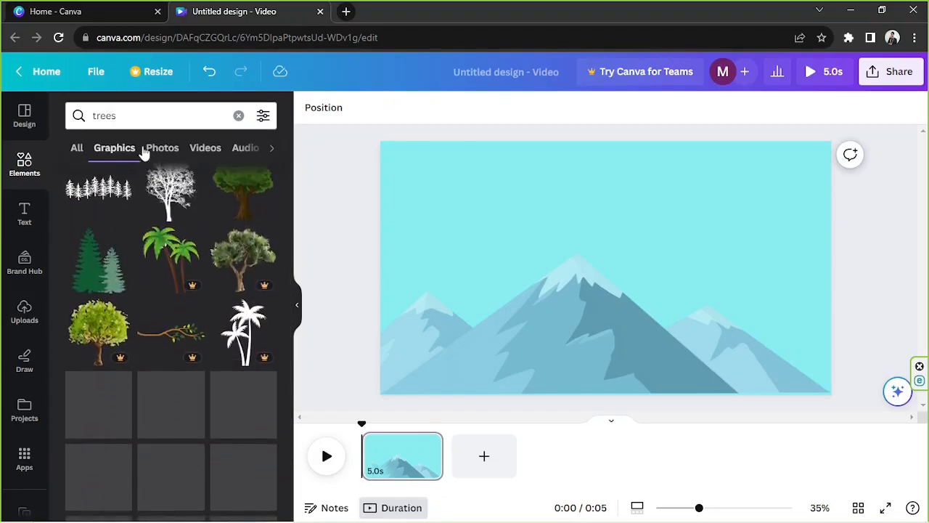
pyautogui.scroll(-2, 177, 221)
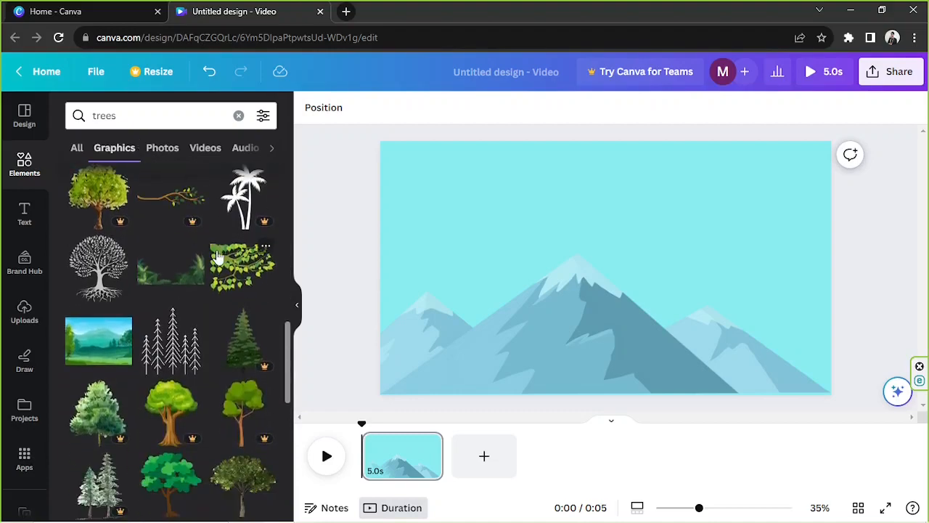
# Search the graphics for "grass".
pyautogui.click(93, 122)
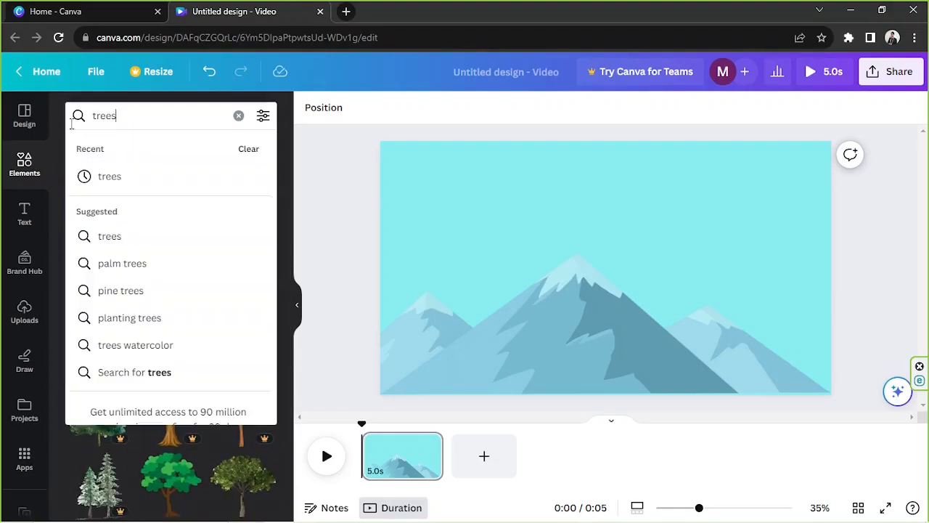
pyautogui.hotkey('ctrl', 'a')
pyautogui.write('grass')
pyautogui.press('Return')
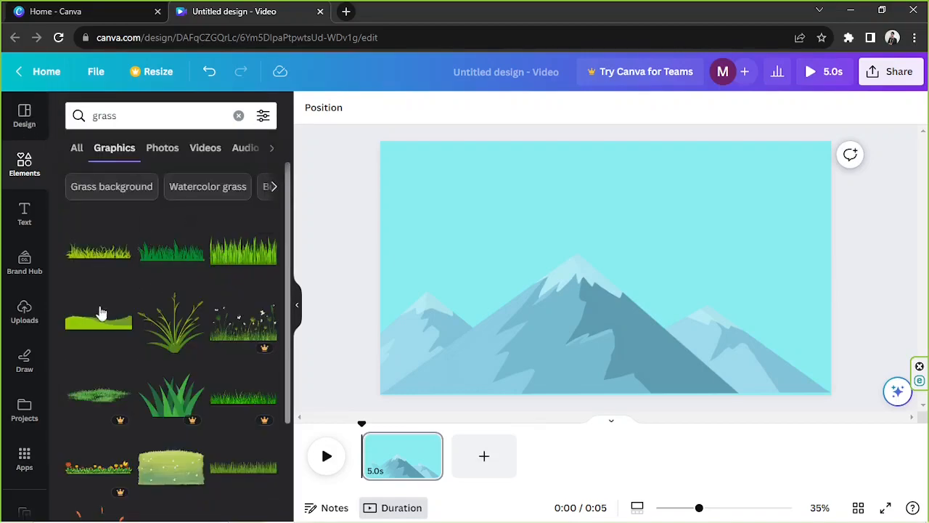
# Add the green rolling hill graphic, enlarge it to span the page width and place it along the bottom in front of the mountains.
pyautogui.click(107, 310)
pyautogui.moveTo(516, 249); pyautogui.dragTo(297, 202)
pyautogui.moveTo(533, 257); pyautogui.dragTo(657, 361)
pyautogui.moveTo(527, 326); pyautogui.dragTo(496, 370)
pyautogui.click(877, 216)
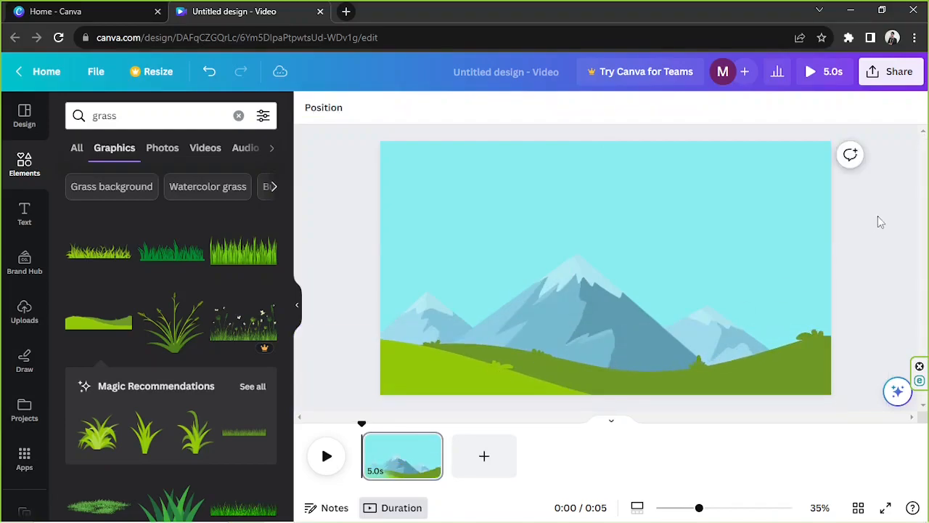
# Search the graphics for "clouds" and find a fluffy white cloud with a light blue shadow.
pyautogui.click(82, 116)
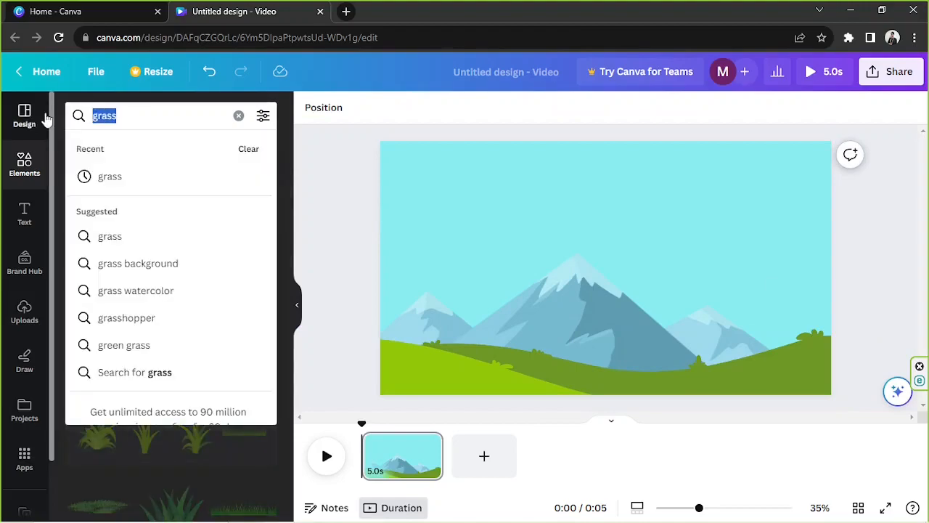
pyautogui.write('clouds')
pyautogui.press('Return')
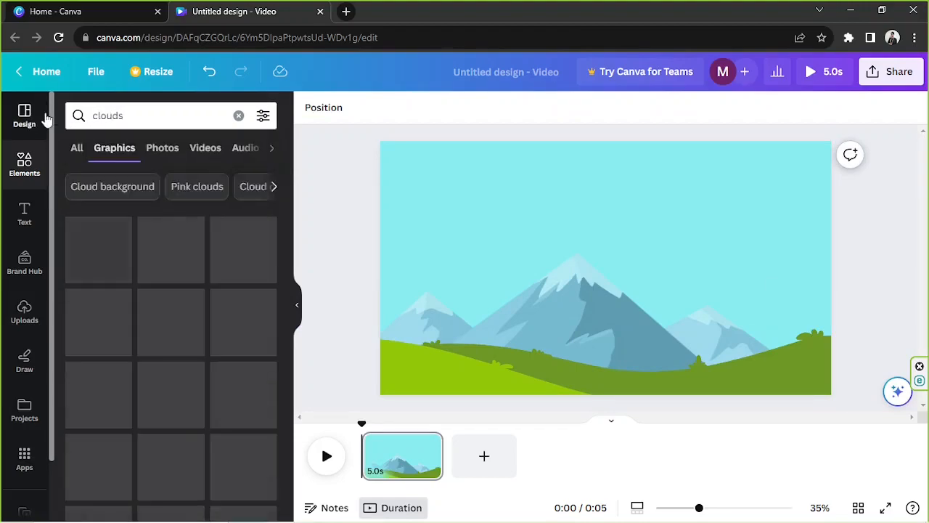
pyautogui.scroll(-2, 232, 283)
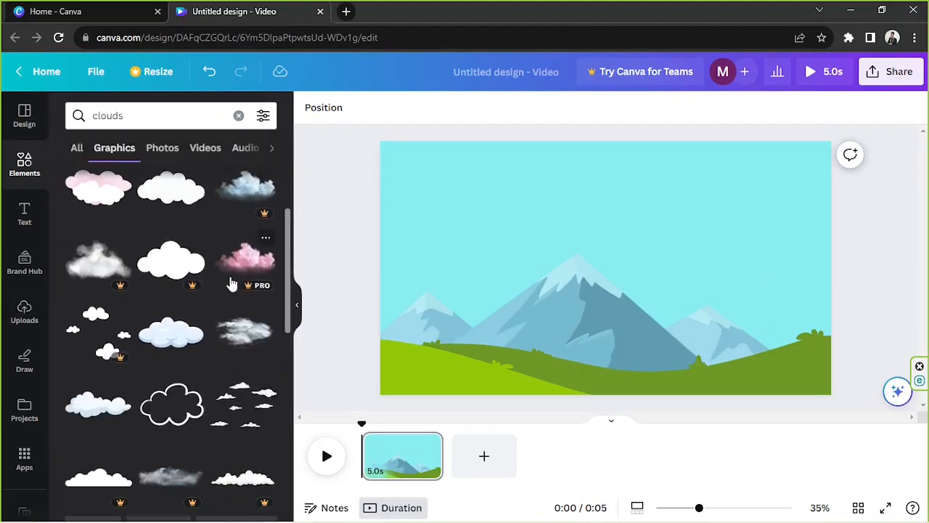
pyautogui.scroll(-2, 230, 283)
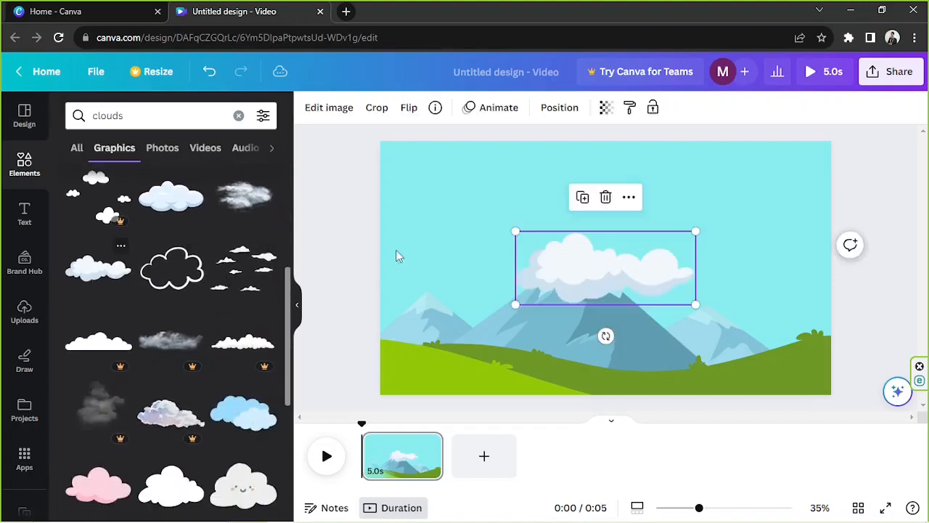
# Place the fluffy white cloud in the sky's upper right and a smaller second one partly off the page's left edge.
pyautogui.click(98, 269)
pyautogui.moveTo(589, 288); pyautogui.dragTo(787, 204)
pyautogui.click(777, 262)
pyautogui.moveTo(820, 201); pyautogui.dragTo(382, 229)
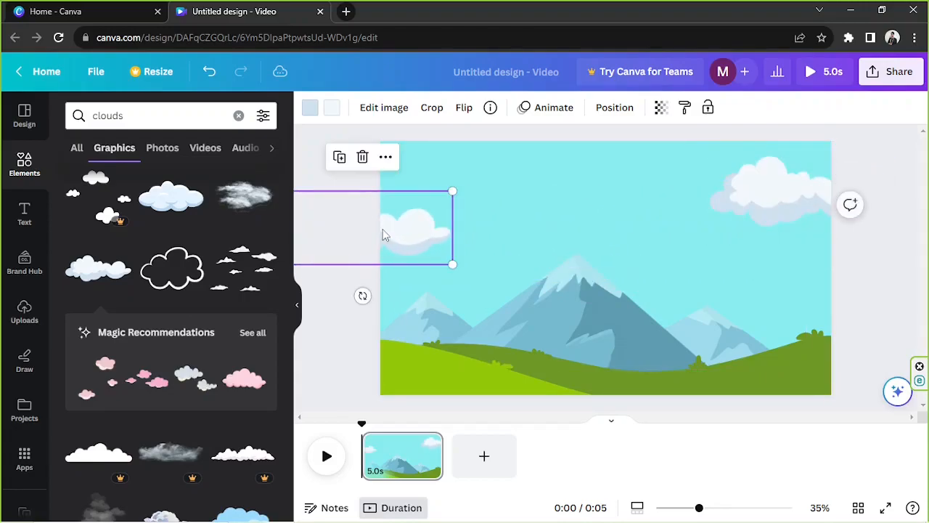
pyautogui.moveTo(453, 264); pyautogui.dragTo(424, 233)
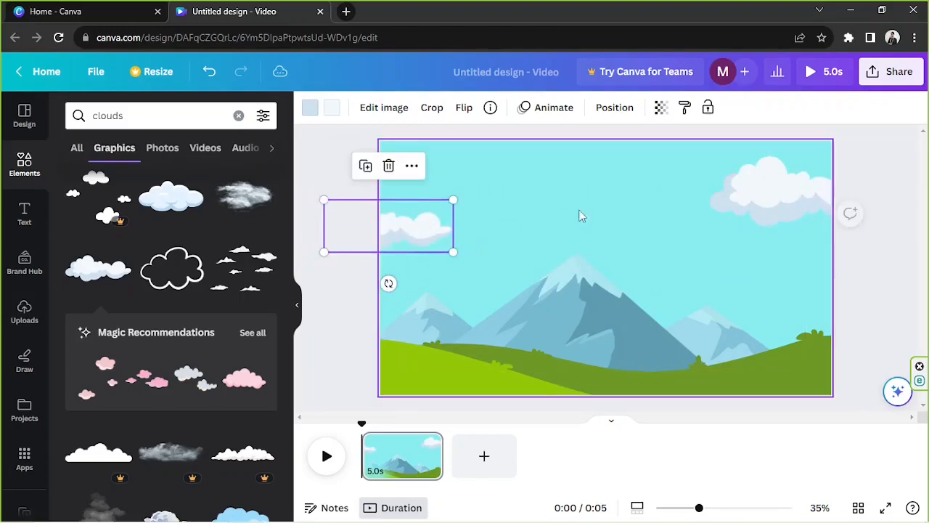
pyautogui.click(629, 200)
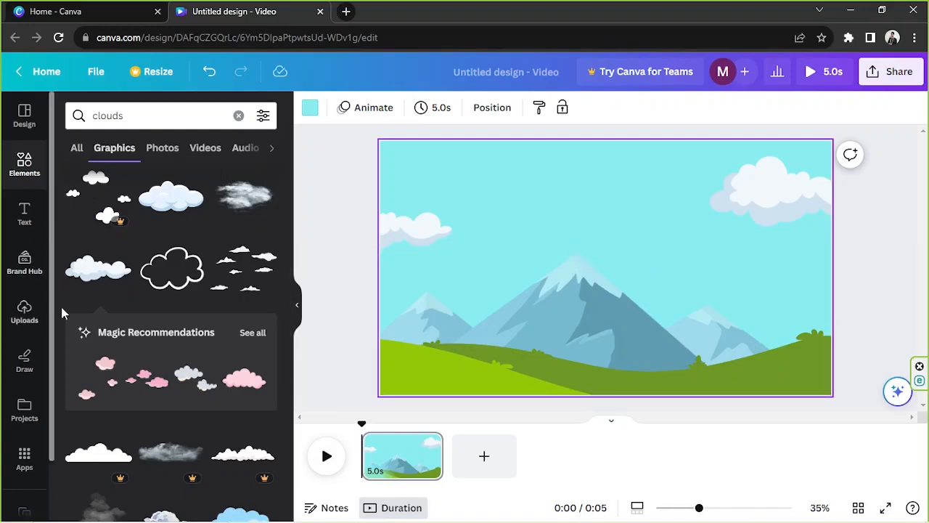
# Search the elements library's graphics for "butterfly".
pyautogui.click(21, 314)
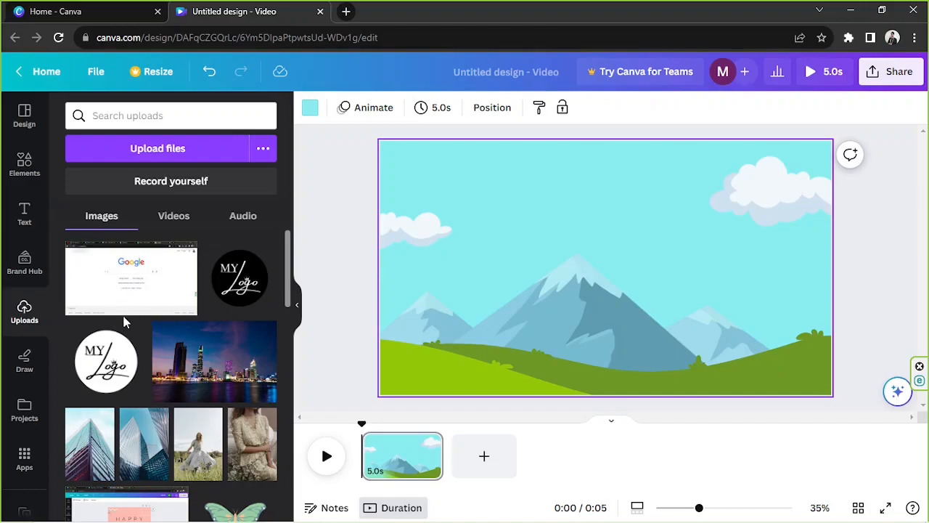
pyautogui.click(25, 166)
pyautogui.moveTo(136, 119); pyautogui.dragTo(96, 113)
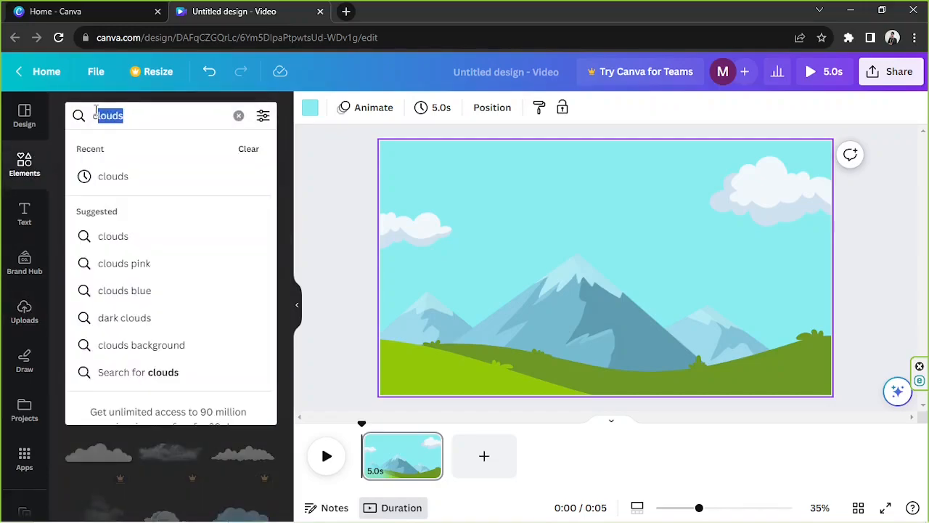
pyautogui.write('butterfl')
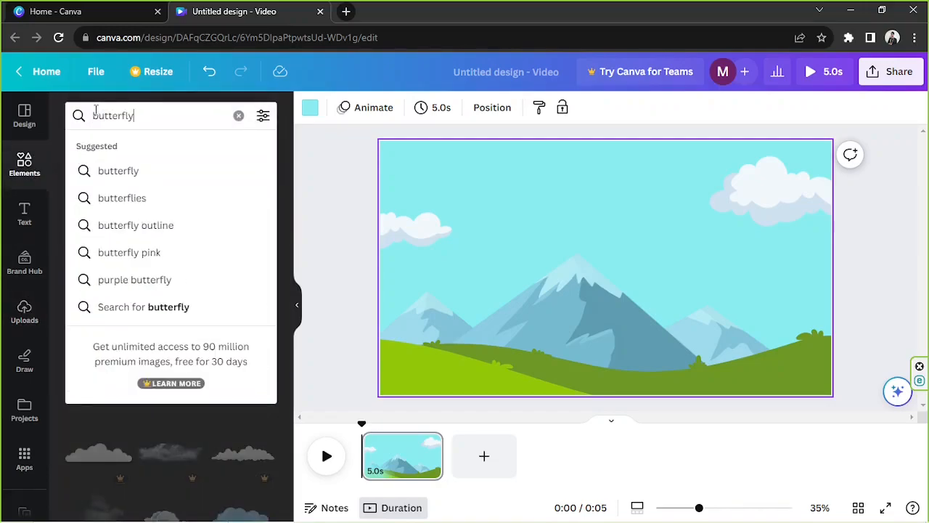
pyautogui.write('y')
pyautogui.press('Return')
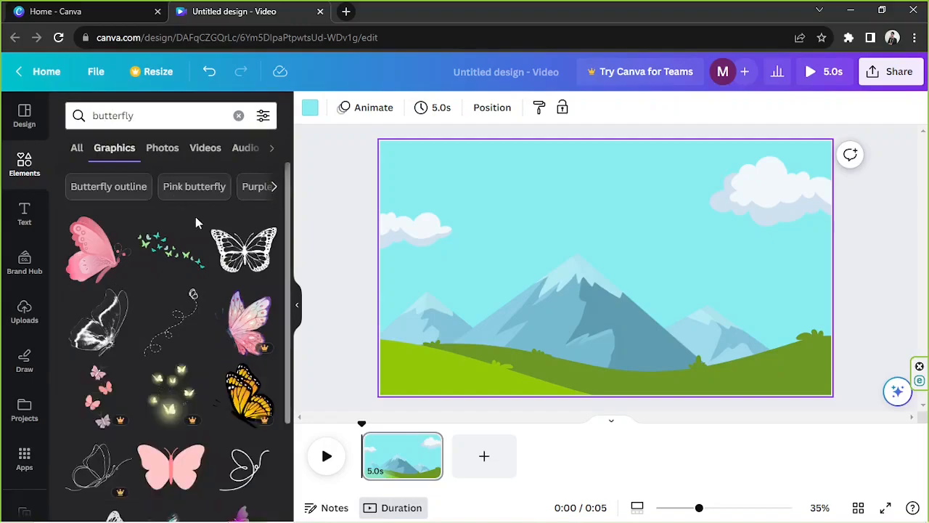
# Browse the butterfly graphics and filter them to animated ones only.
pyautogui.scroll(-2, 196, 218)
pyautogui.scroll(2, 199, 231)
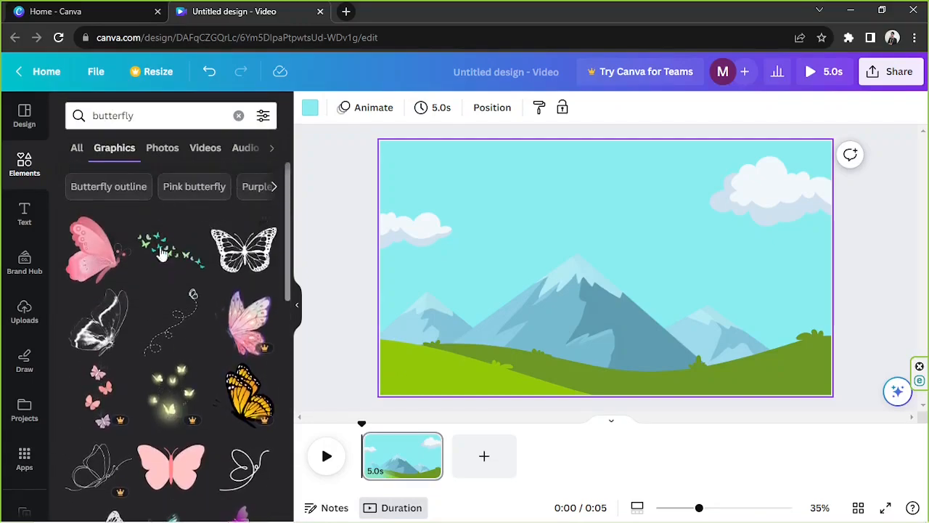
pyautogui.scroll(-8, 169, 251)
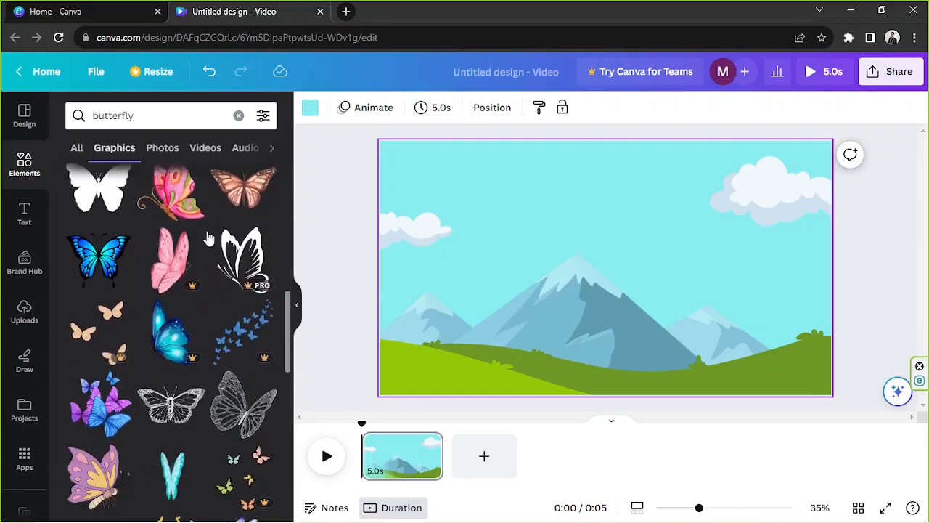
pyautogui.scroll(-2, 172, 267)
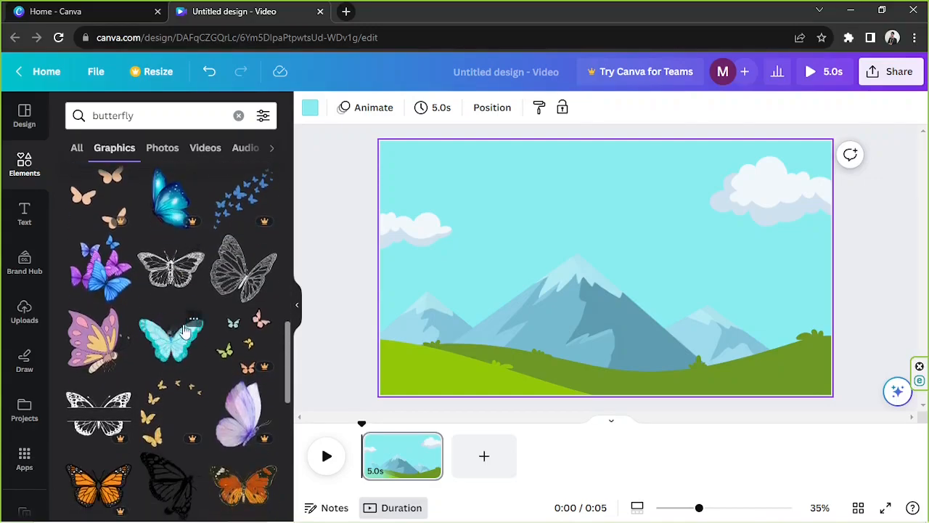
pyautogui.click(263, 115)
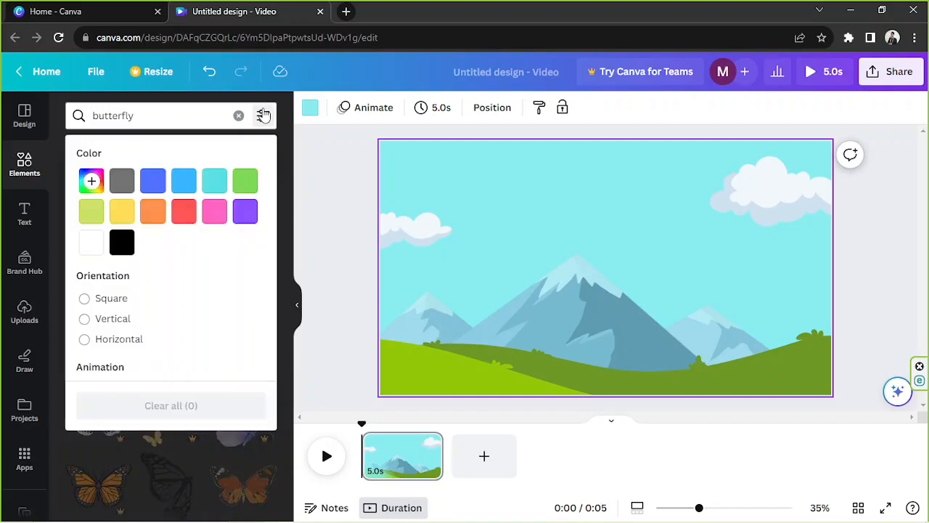
pyautogui.scroll(-3, 220, 192)
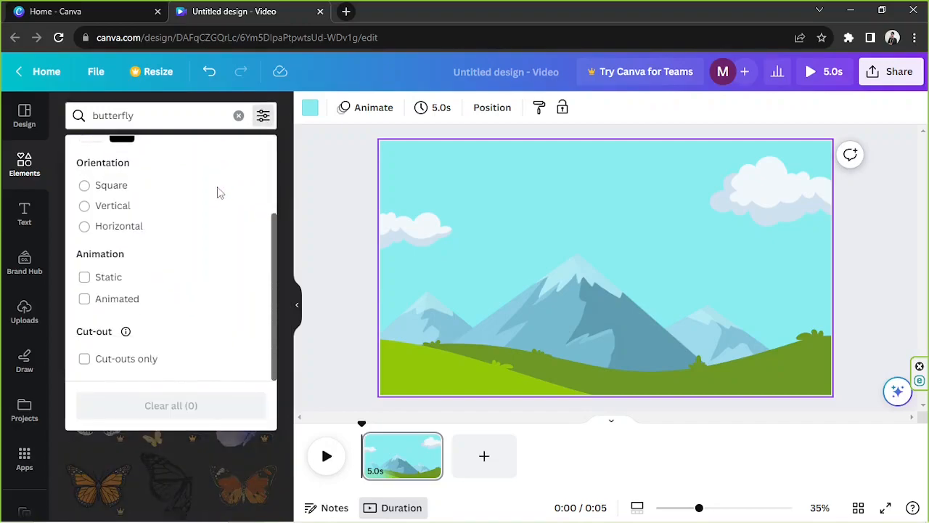
pyautogui.click(85, 301)
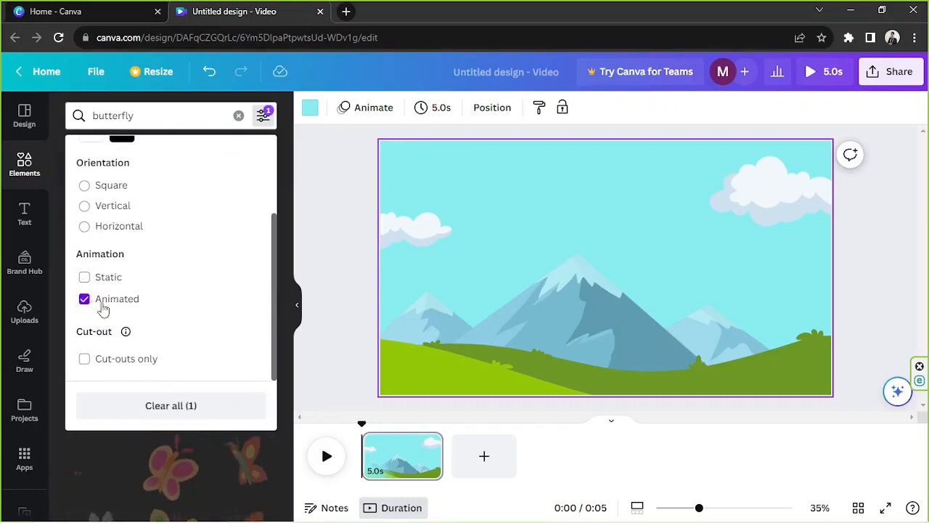
# Browse the animated butterflies, add the orange one with green body, and place it scaled down over the central mountain's peak.
pyautogui.click(262, 115)
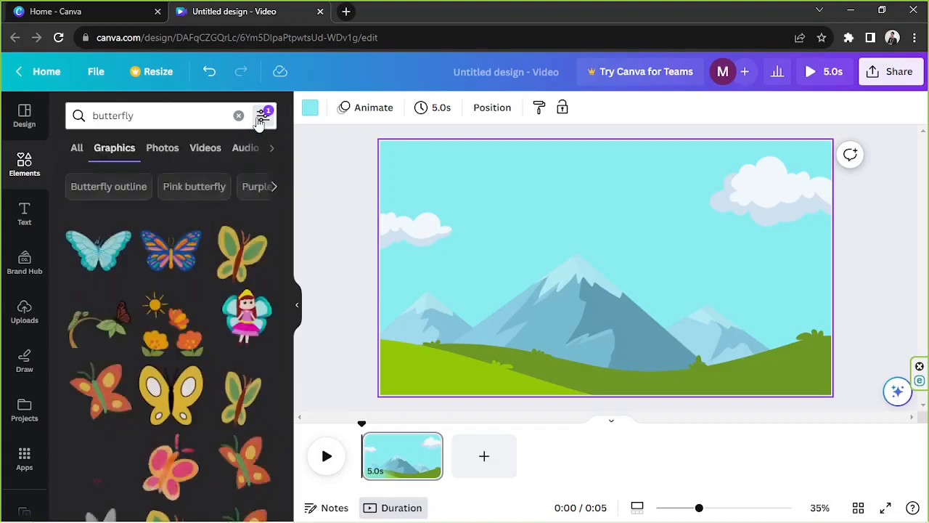
pyautogui.scroll(-5, 187, 260)
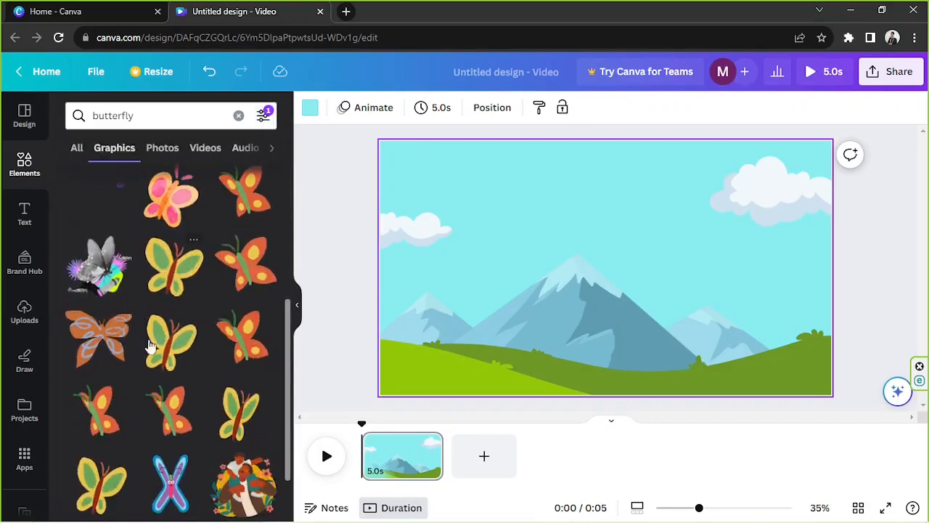
pyautogui.scroll(-1, 201, 326)
pyautogui.scroll(6, 202, 323)
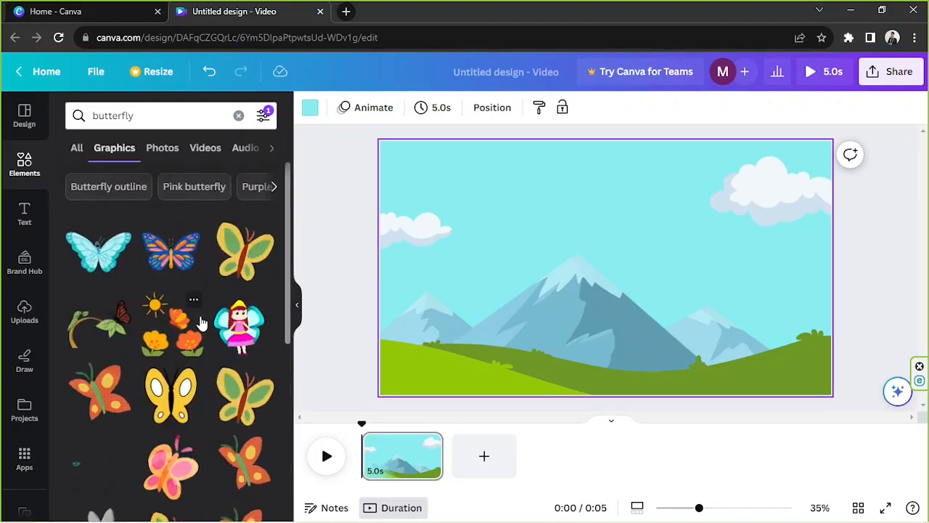
pyautogui.scroll(-1, 196, 323)
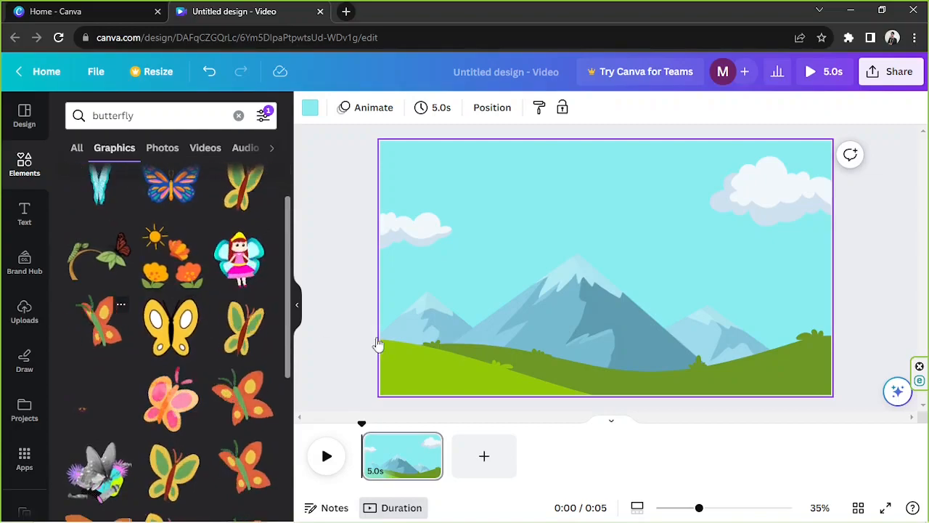
pyautogui.moveTo(709, 369); pyautogui.dragTo(522, 259)
pyautogui.moveTo(545, 209); pyautogui.dragTo(618, 273)
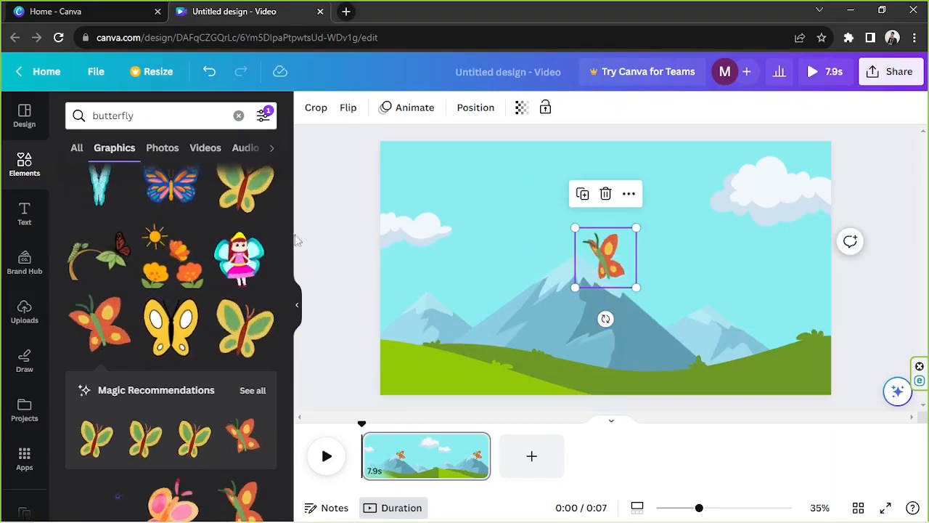
# Search the animated graphics for "bird".
pyautogui.doubleClick(126, 120)
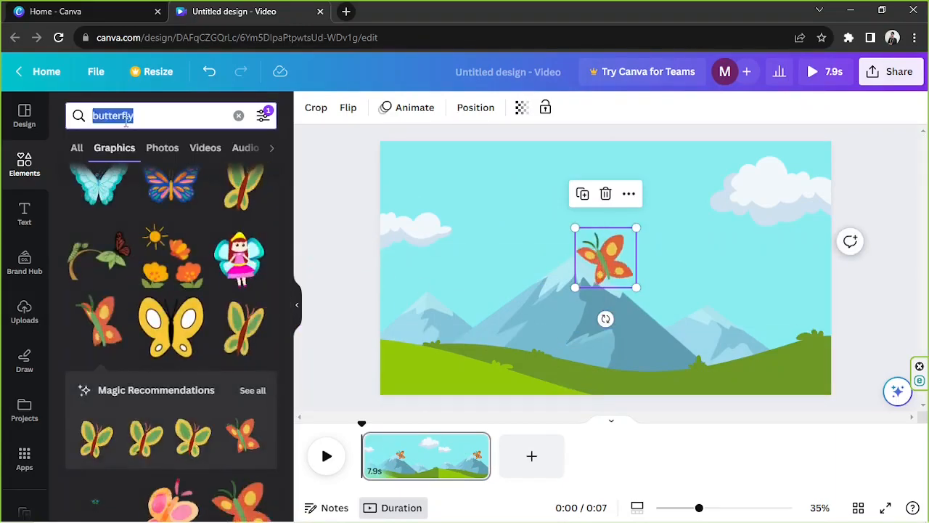
pyautogui.write('bird')
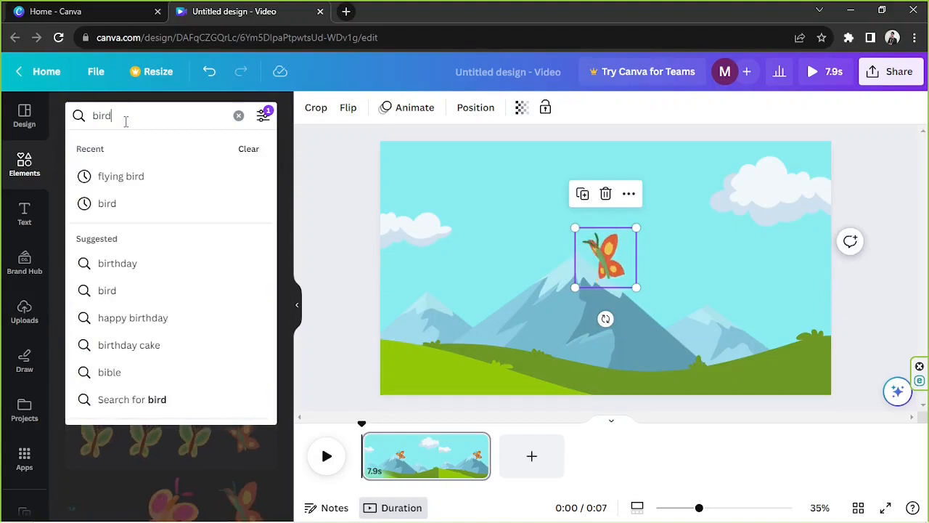
pyautogui.press('Return')
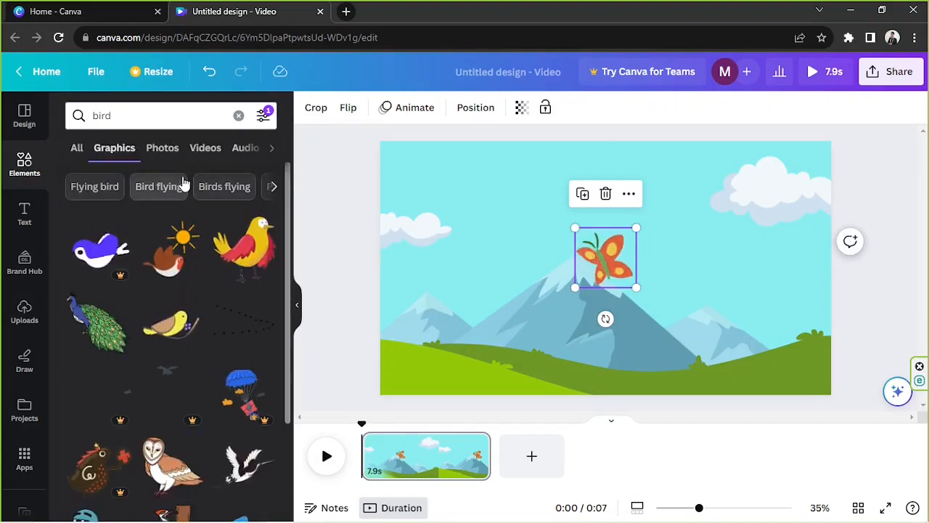
# Replace the butterfly with the animated brown bird and sun graphic, scaled down and placed above the central mountain's peak.
pyautogui.click(607, 194)
pyautogui.click(163, 245)
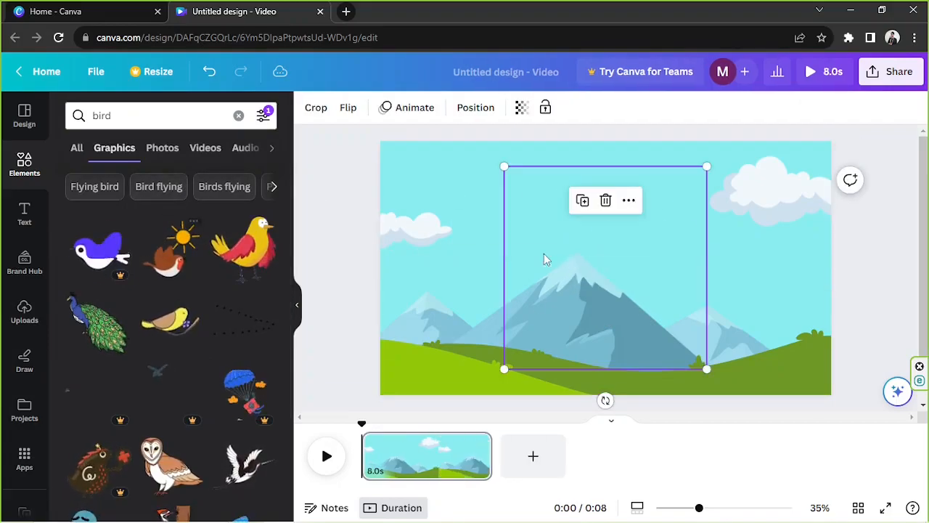
pyautogui.moveTo(707, 367); pyautogui.dragTo(615, 298)
pyautogui.moveTo(572, 270); pyautogui.dragTo(613, 271)
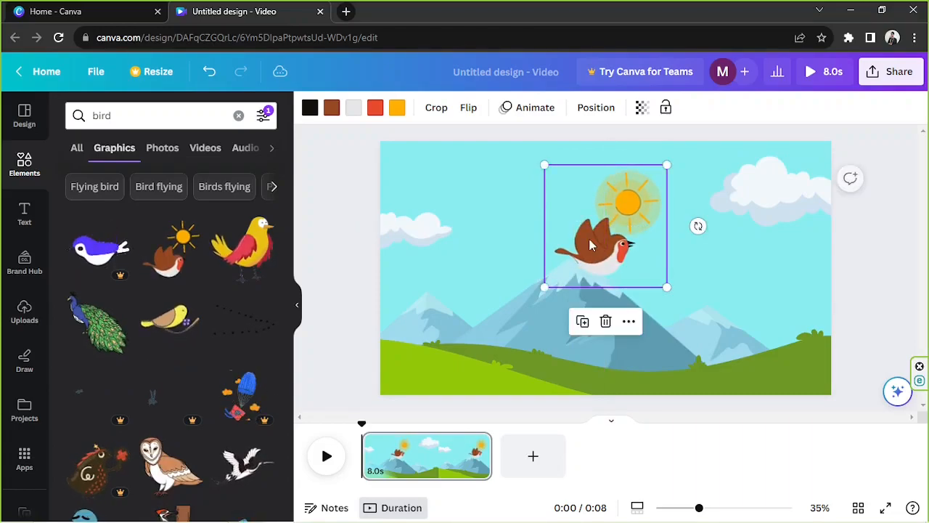
# Flip the bird and sun graphic horizontally and recolour its orange sun to pale yellow #FFDD94.
pyautogui.click(469, 108)
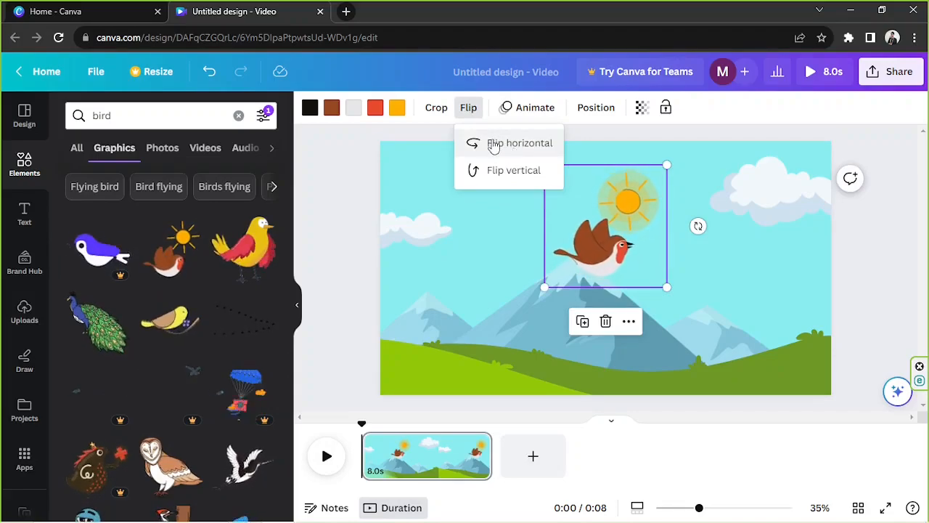
pyautogui.click(551, 149)
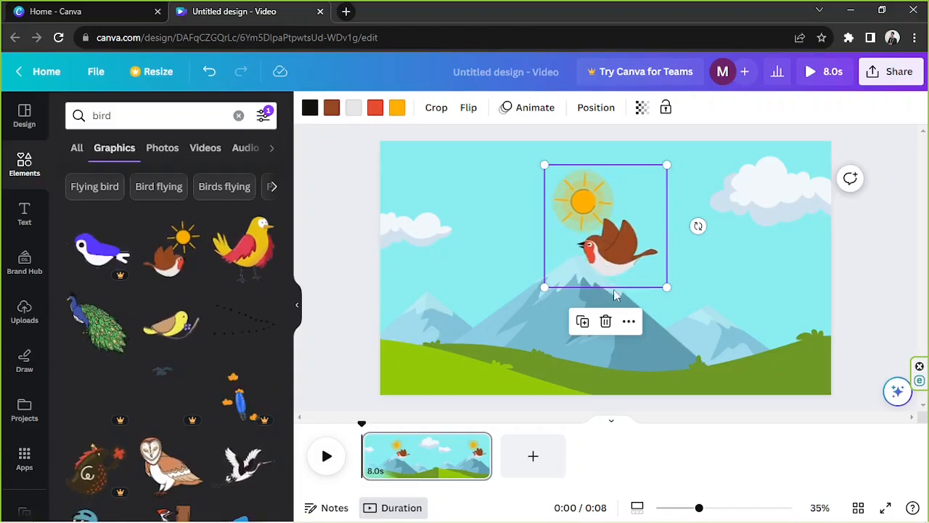
pyautogui.click(399, 108)
pyautogui.click(79, 189)
pyautogui.moveTo(179, 235); pyautogui.dragTo(156, 179)
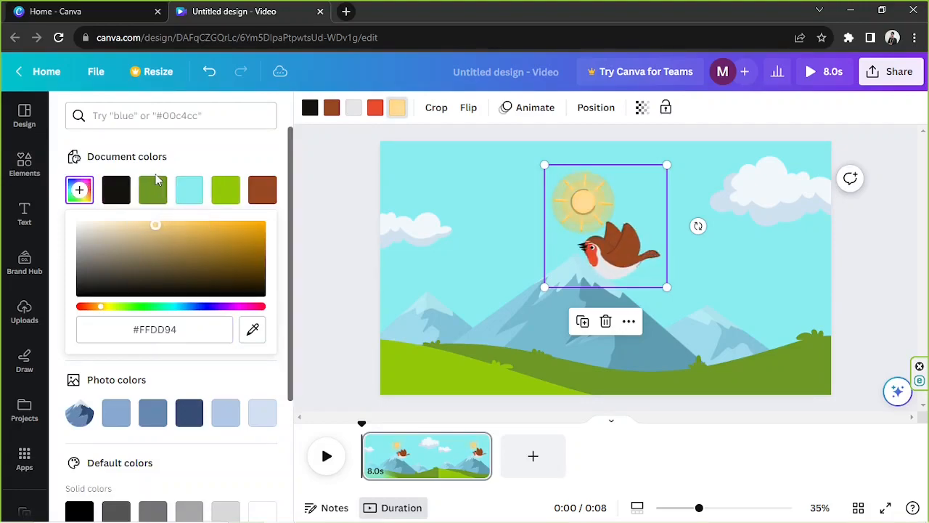
pyautogui.click(722, 247)
pyautogui.click(889, 267)
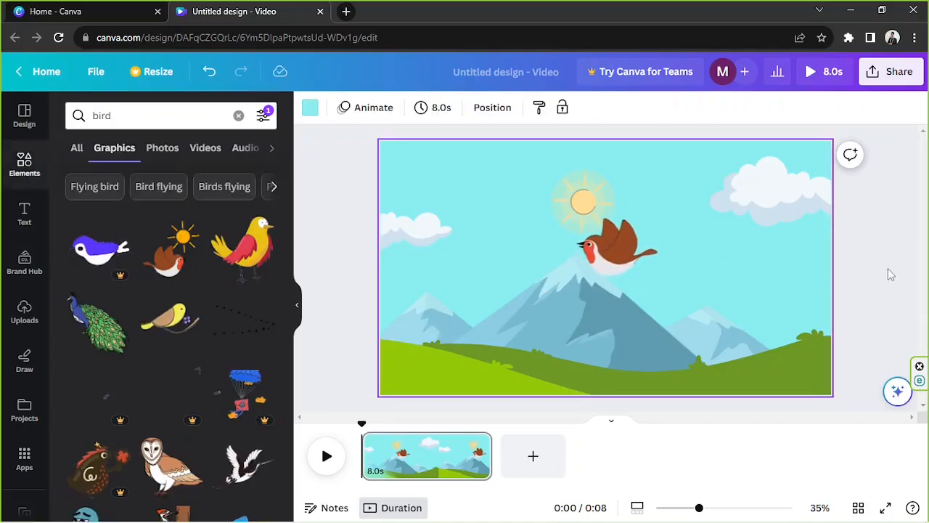
# Collapse the elements panel and clear the selection on the canvas.
pyautogui.click(297, 306)
pyautogui.click(799, 303)
pyautogui.moveTo(677, 296); pyautogui.dragTo(761, 301)
pyautogui.click(760, 265)
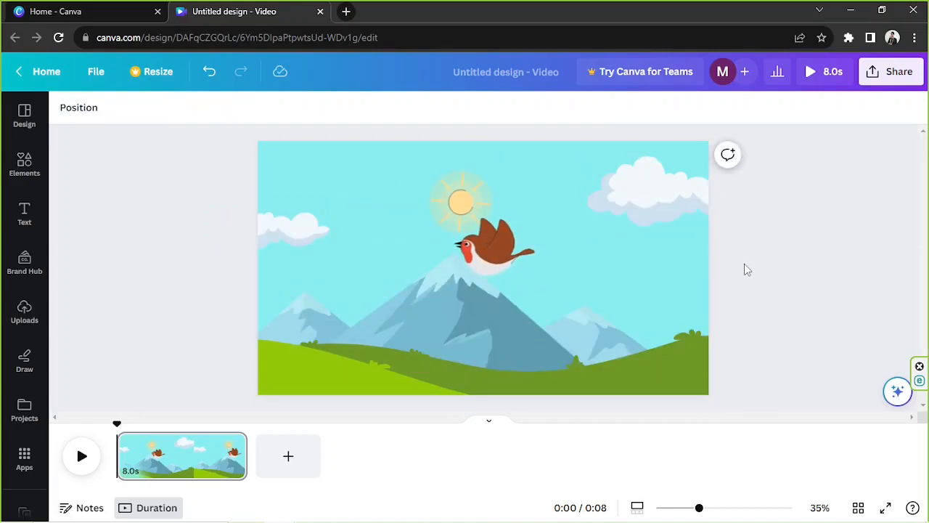
pyautogui.click(577, 293)
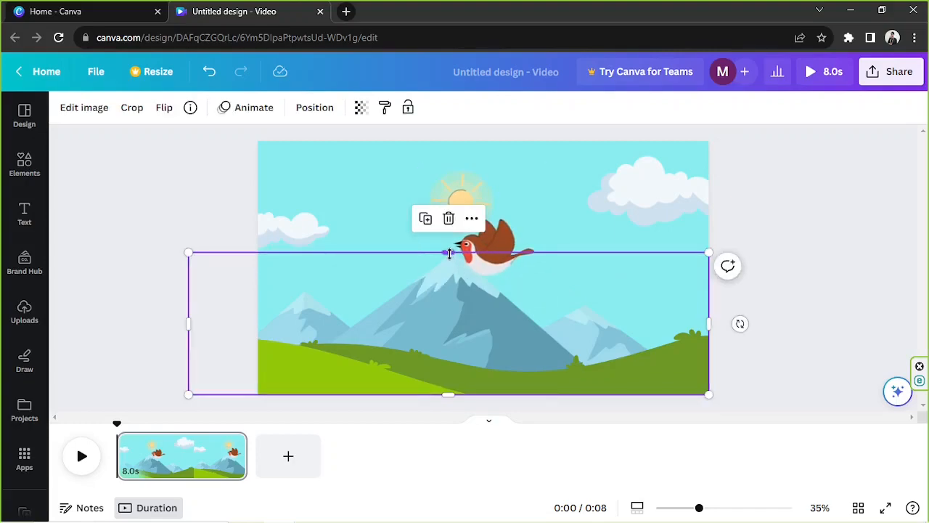
pyautogui.moveTo(449, 253); pyautogui.dragTo(454, 317)
pyautogui.hotkey('ctrl', 'z')
# Create a custom animation for the mountain image along a short straight path to the right.
pyautogui.click(533, 379)
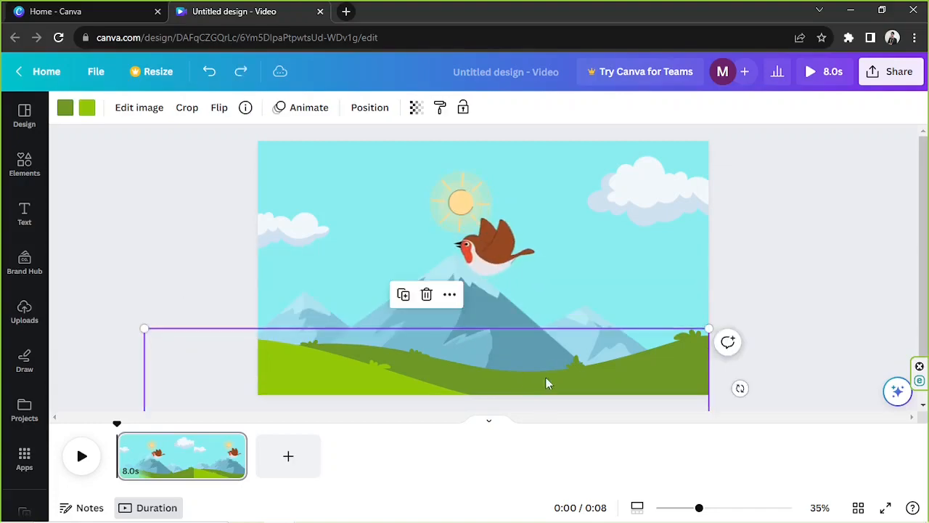
pyautogui.click(605, 291)
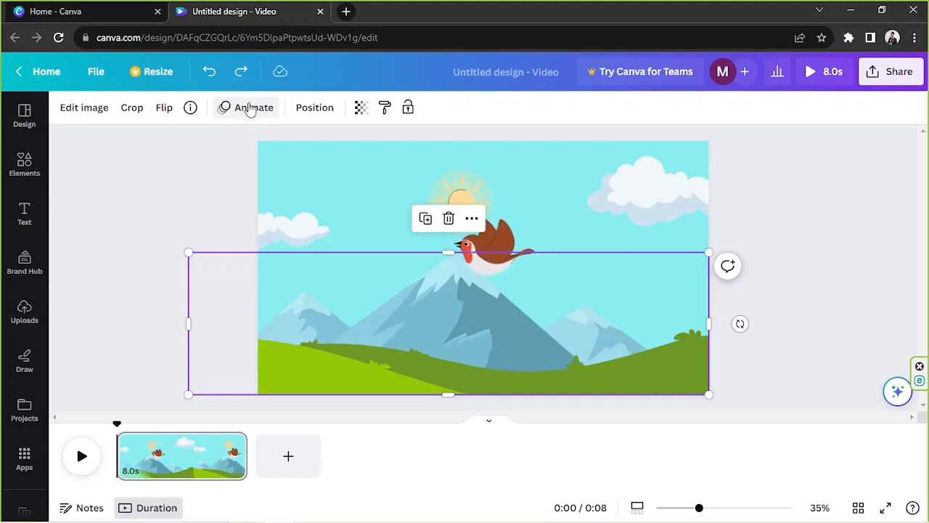
pyautogui.click(249, 108)
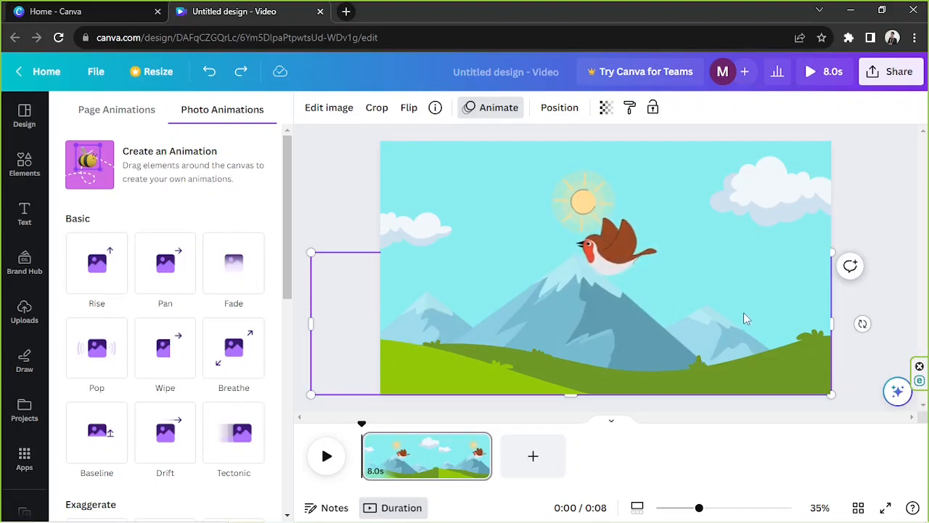
pyautogui.click(193, 166)
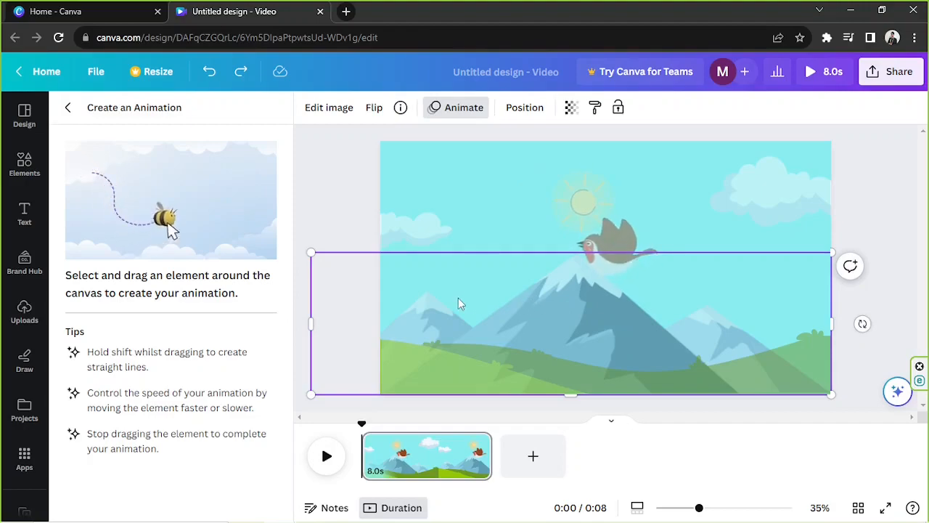
pyautogui.moveTo(460, 304); pyautogui.dragTo(569, 305)
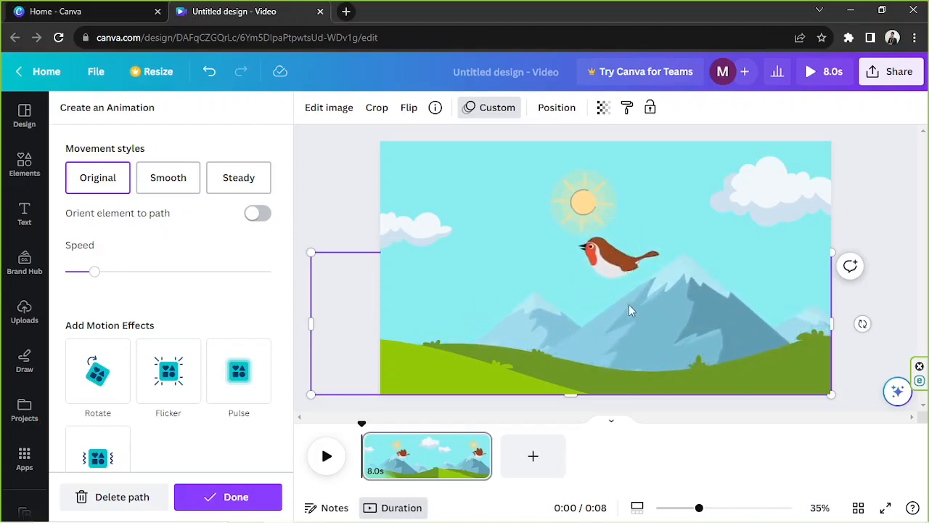
# Set the mountains' movement style to Steady, slow the animation speed to nearly the minimum, and finish the animation.
pyautogui.scroll(-1, 288, 188)
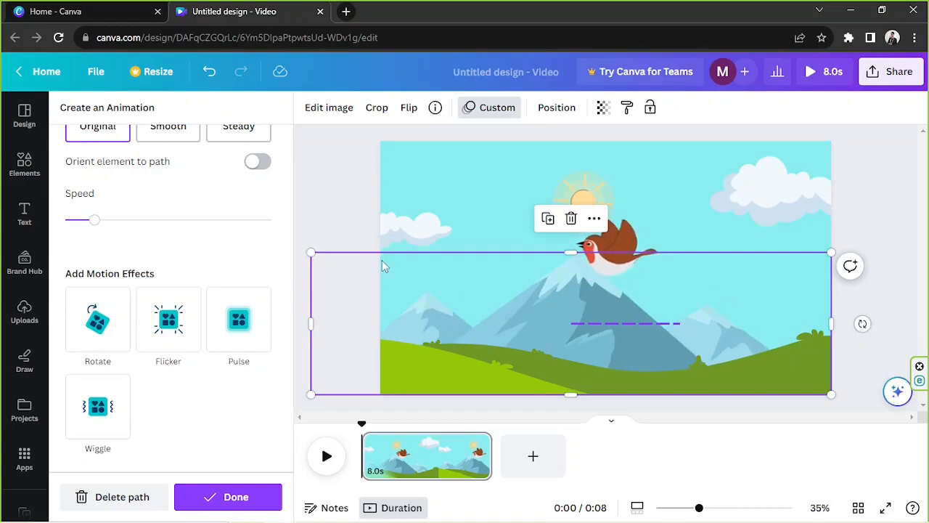
pyautogui.scroll(2, 214, 218)
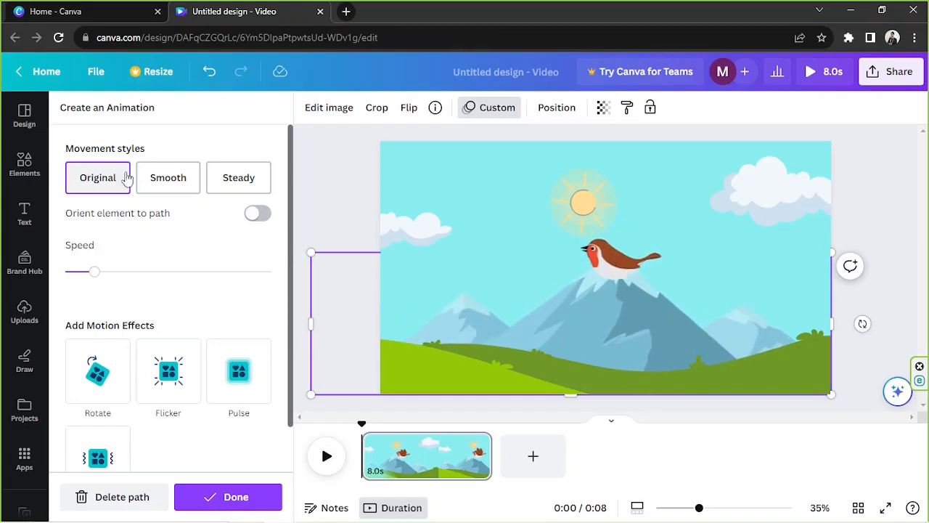
pyautogui.click(223, 179)
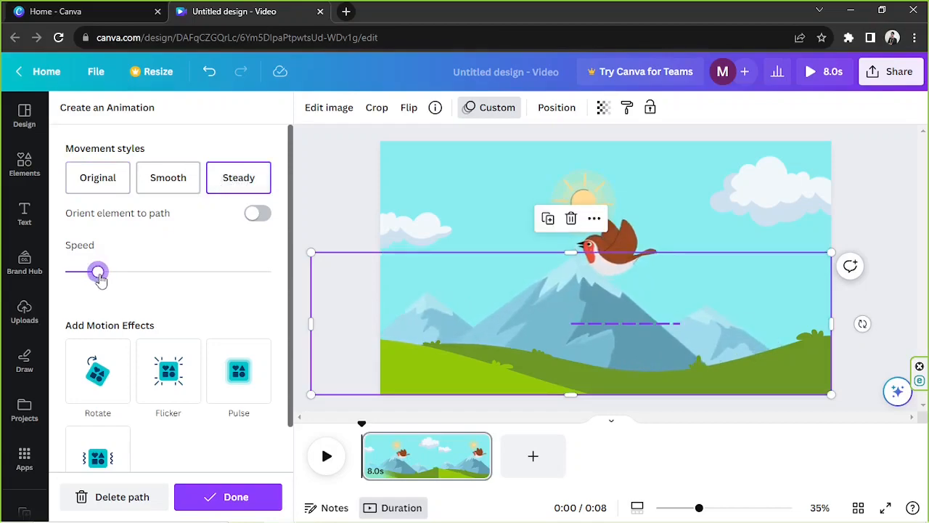
pyautogui.moveTo(188, 279); pyautogui.dragTo(190, 279)
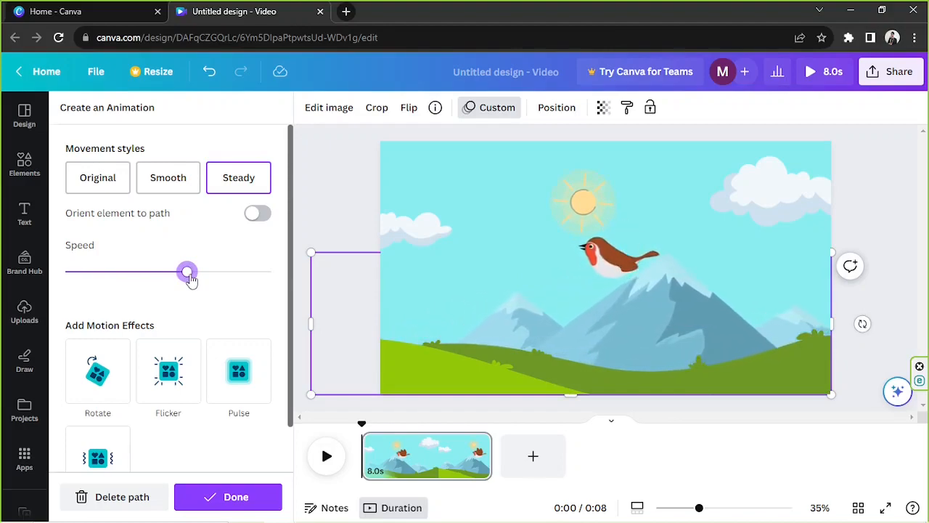
pyautogui.moveTo(134, 279); pyautogui.dragTo(84, 274)
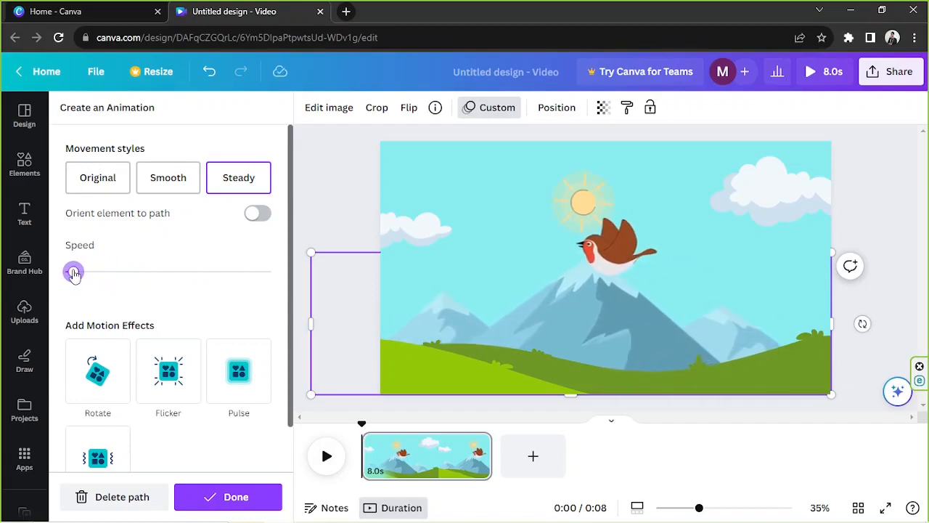
pyautogui.moveTo(74, 274); pyautogui.dragTo(70, 273)
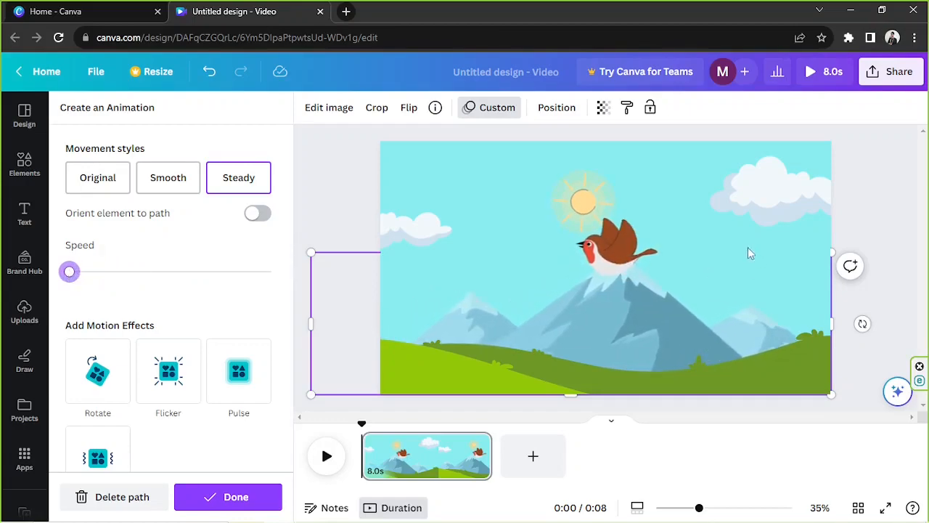
pyautogui.click(221, 501)
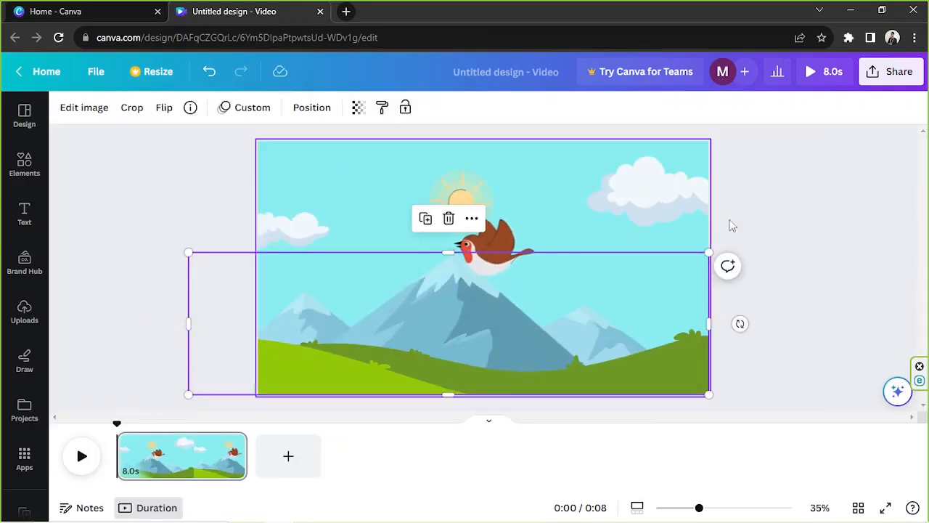
# Create a custom animation moving the green hills a short way to the right, keeping the Original movement style.
pyautogui.click(775, 219)
pyautogui.moveTo(289, 367); pyautogui.dragTo(312, 360)
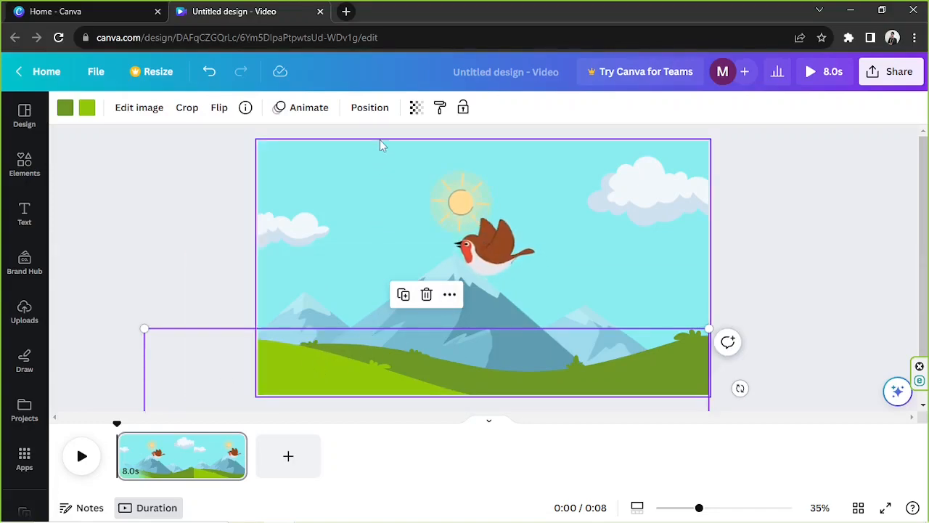
pyautogui.click(307, 110)
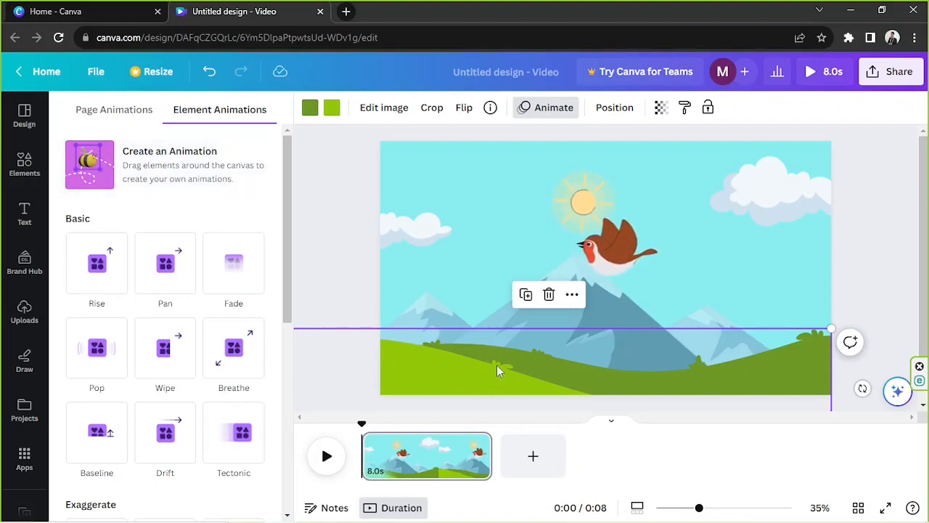
pyautogui.click(205, 175)
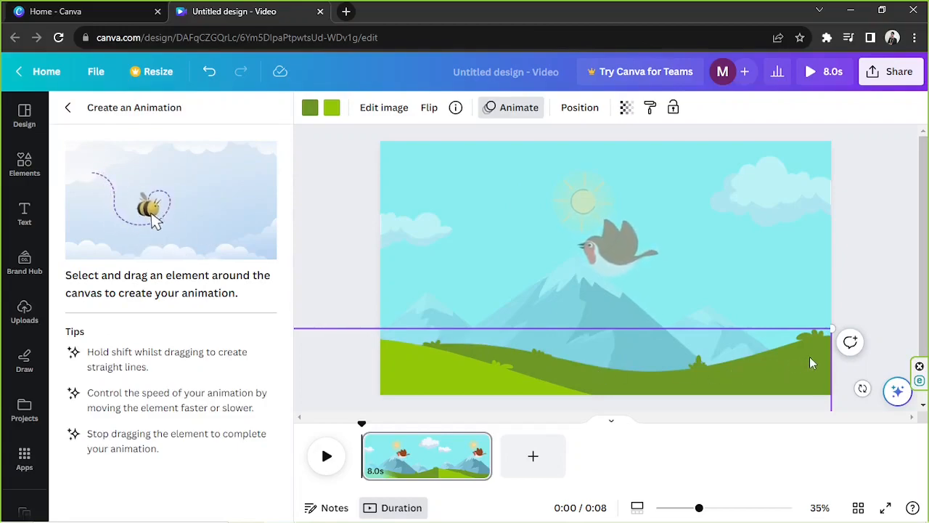
pyautogui.moveTo(812, 356); pyautogui.dragTo(906, 361)
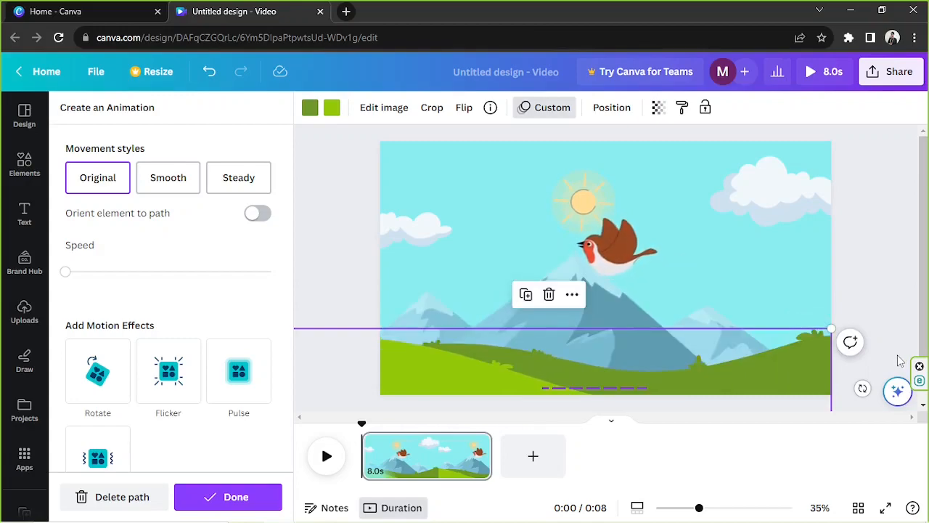
pyautogui.click(333, 185)
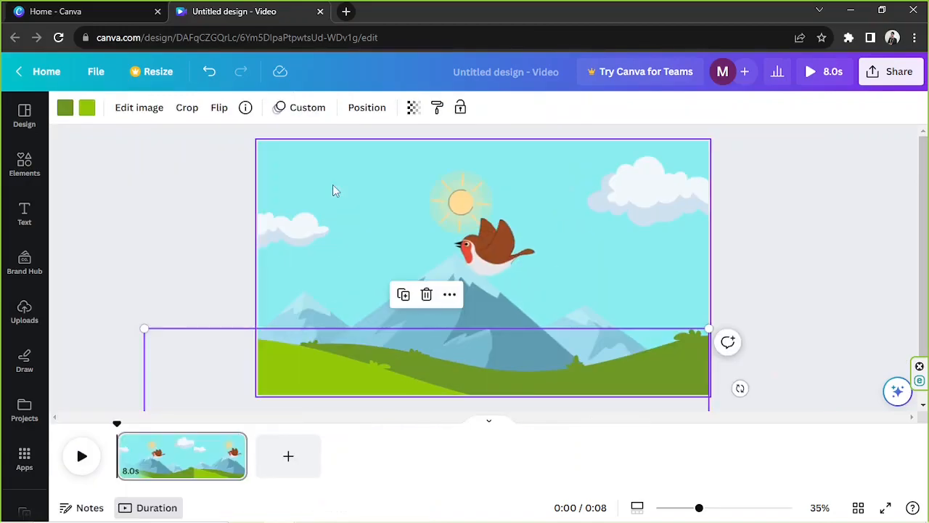
# Select the large cloud in the sky's upper right and play the video to preview the animated scene.
pyautogui.click(697, 199)
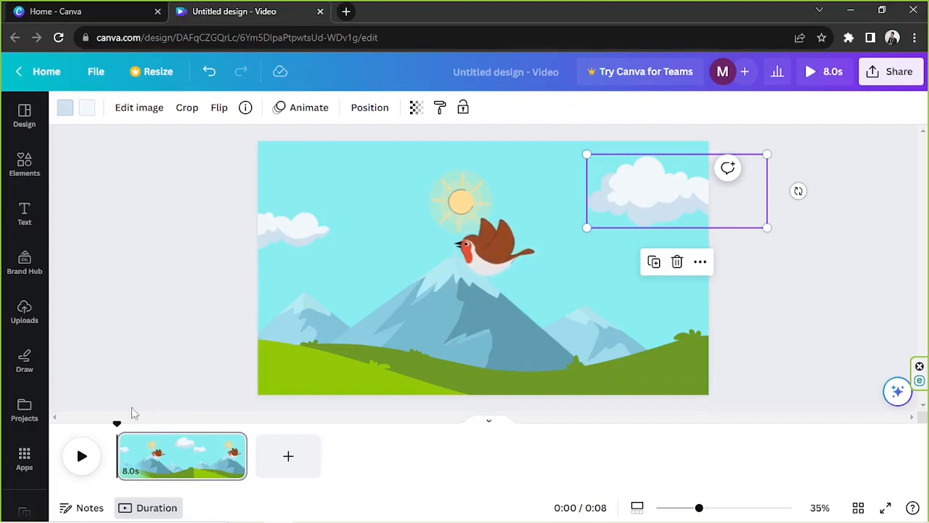
pyautogui.click(78, 452)
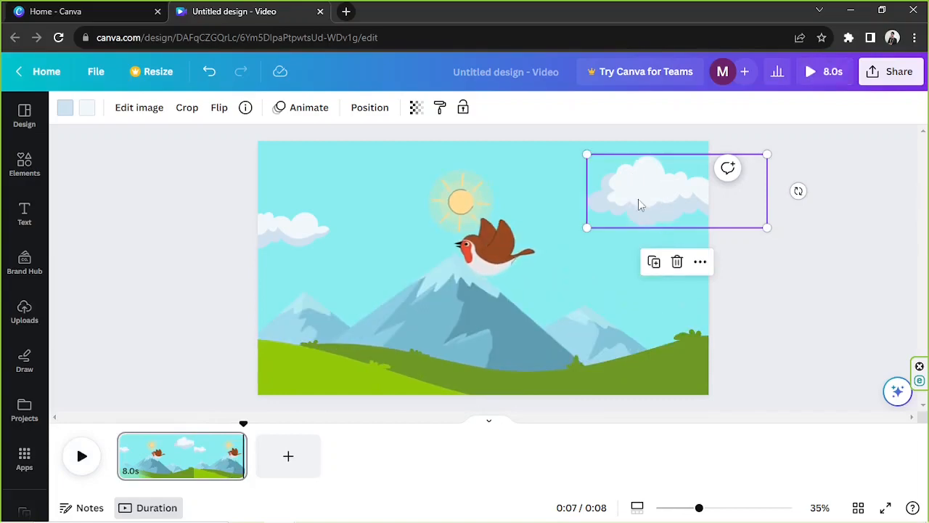
# Create a custom animation moving the large cloud in the sky's upper right straight out to the right, keeping the Original movement style.
pyautogui.click(301, 107)
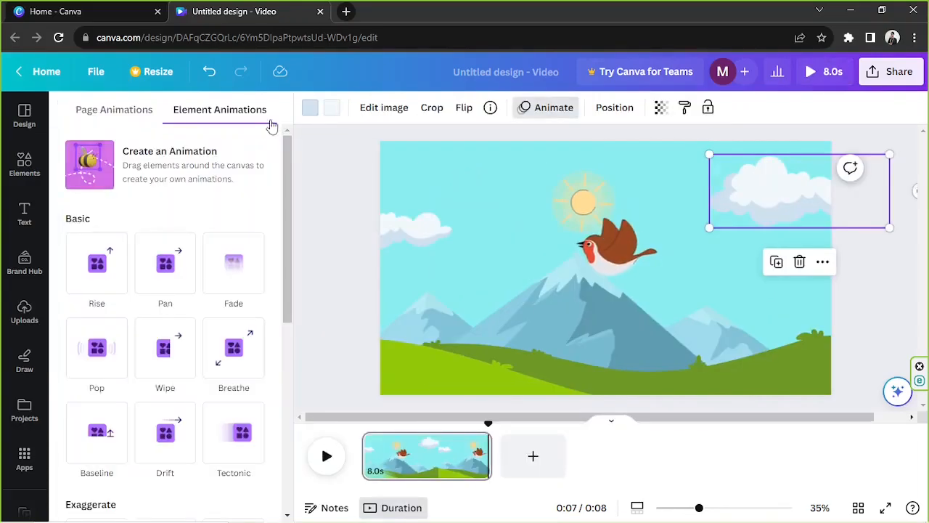
pyautogui.click(85, 170)
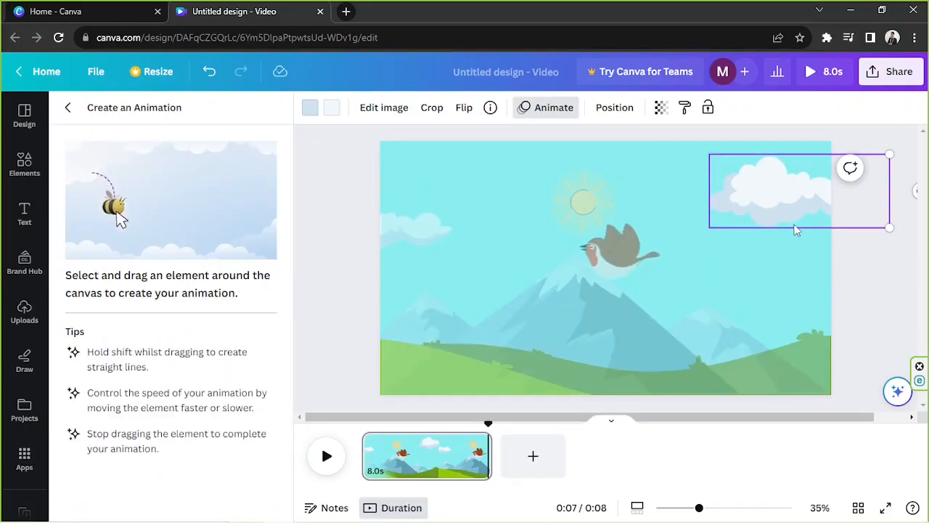
pyautogui.click(782, 195)
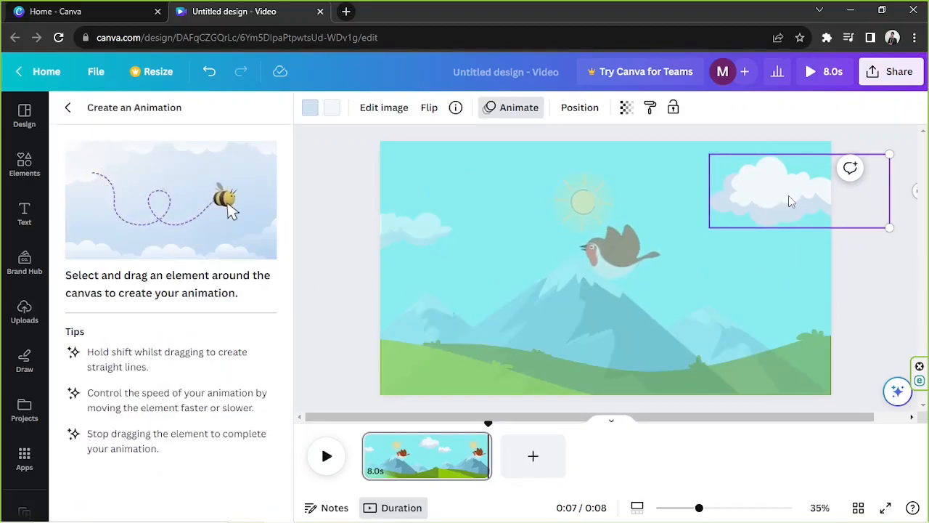
pyautogui.moveTo(751, 193); pyautogui.dragTo(841, 192)
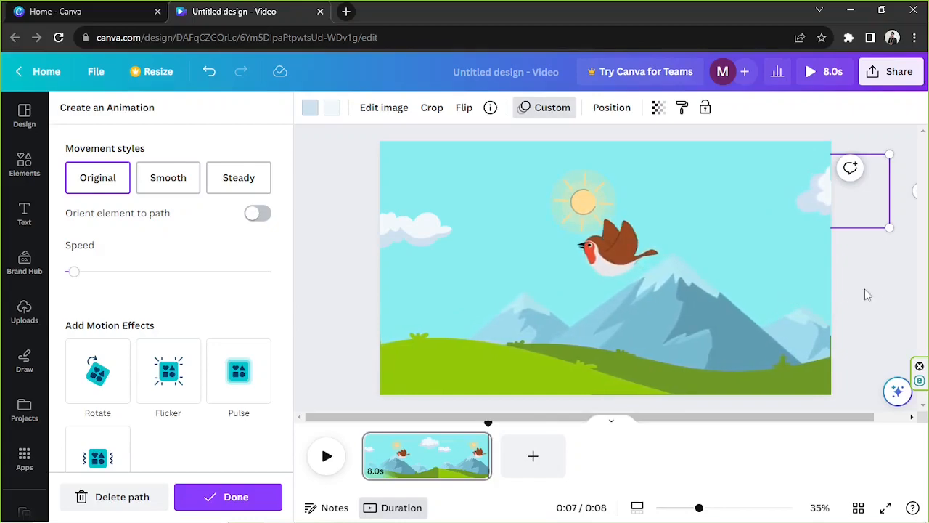
pyautogui.click(227, 496)
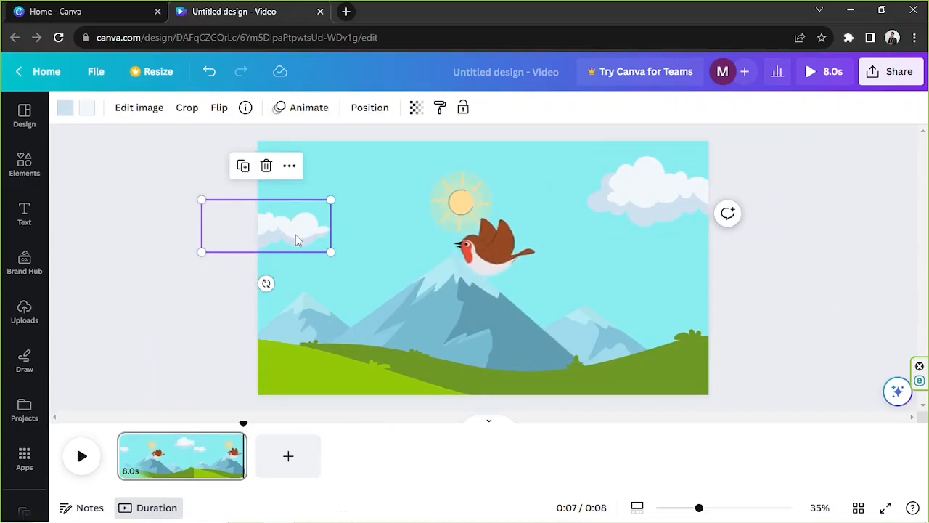
pyautogui.click(309, 111)
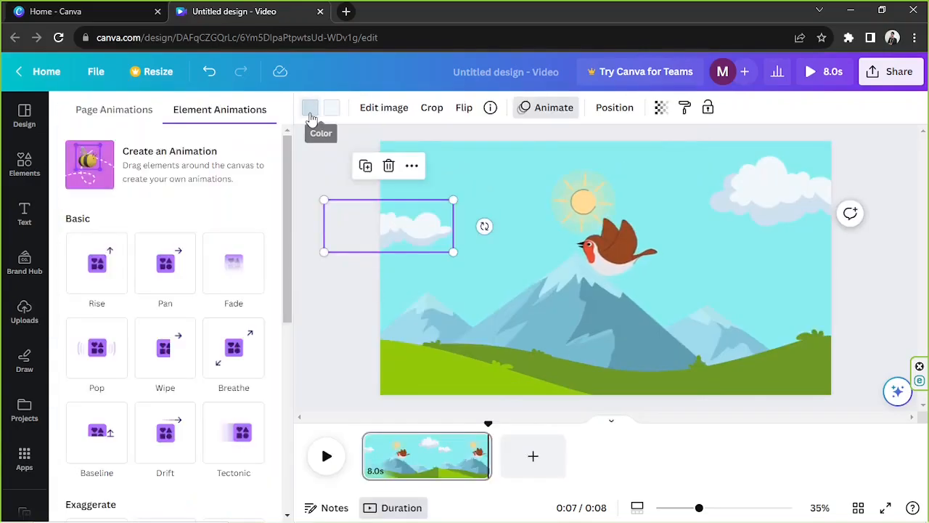
pyautogui.click(176, 150)
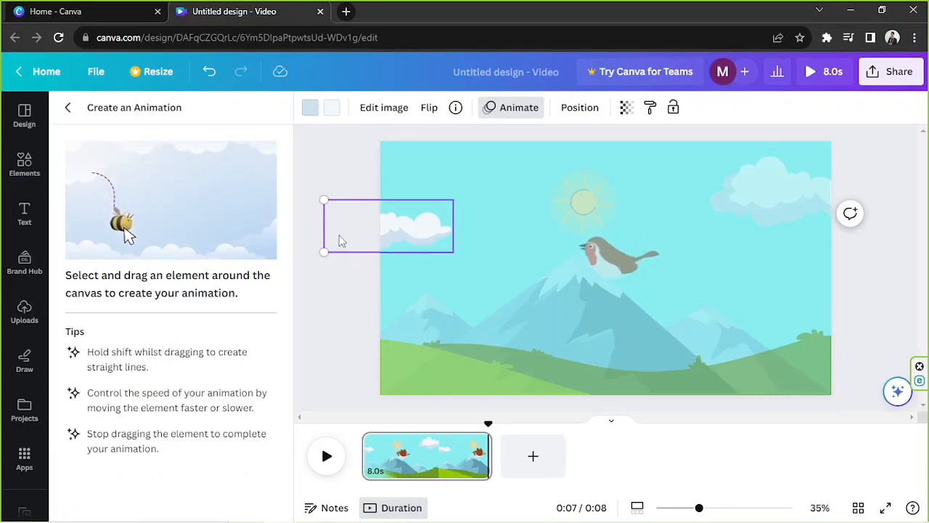
pyautogui.moveTo(342, 242)
pyautogui.mouseDown()
pyautogui.moveTo(350, 232)
pyautogui.moveTo(466, 236)
pyautogui.mouseUp()
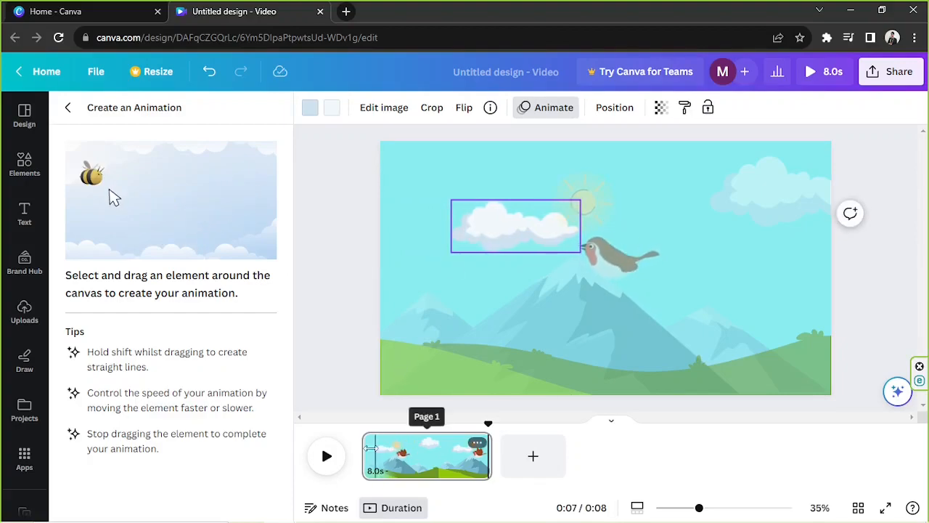
pyautogui.click(366, 427)
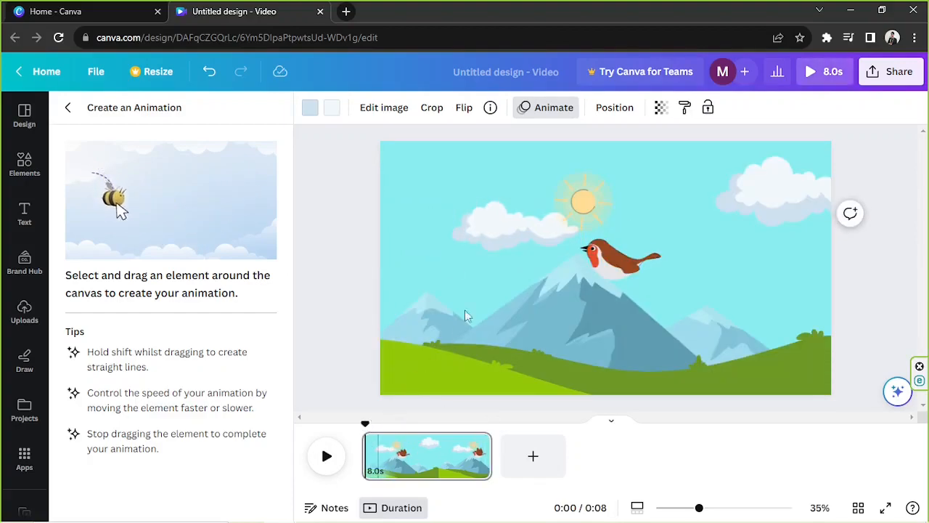
pyautogui.click(517, 217)
pyautogui.moveTo(510, 220); pyautogui.dragTo(444, 213)
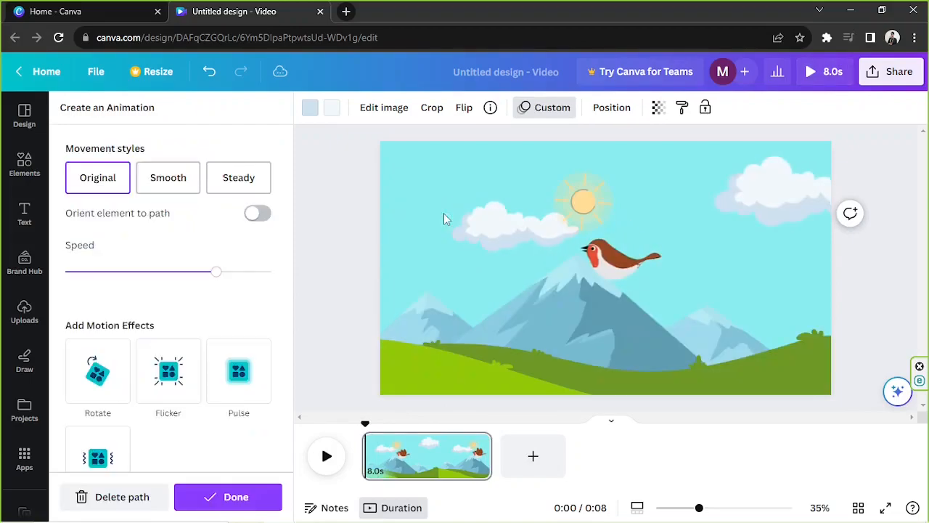
pyautogui.click(80, 495)
pyautogui.moveTo(467, 245)
pyautogui.mouseDown()
pyautogui.moveTo(483, 240)
pyautogui.moveTo(472, 242)
pyautogui.mouseUp()
pyautogui.click(141, 492)
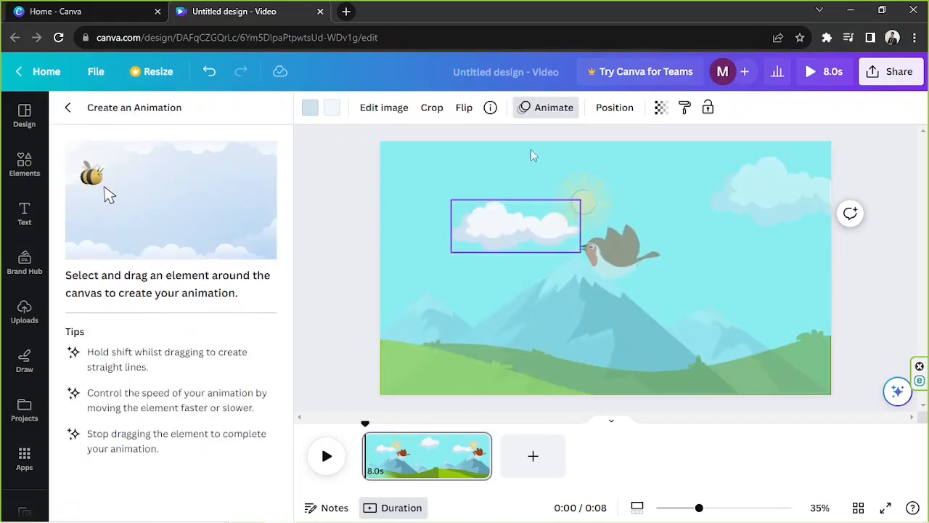
# Move the small cloud fully inside the sky's left edge and create a custom Original-style animation carrying it to the right.
pyautogui.click(553, 107)
pyautogui.moveTo(365, 225); pyautogui.dragTo(302, 226)
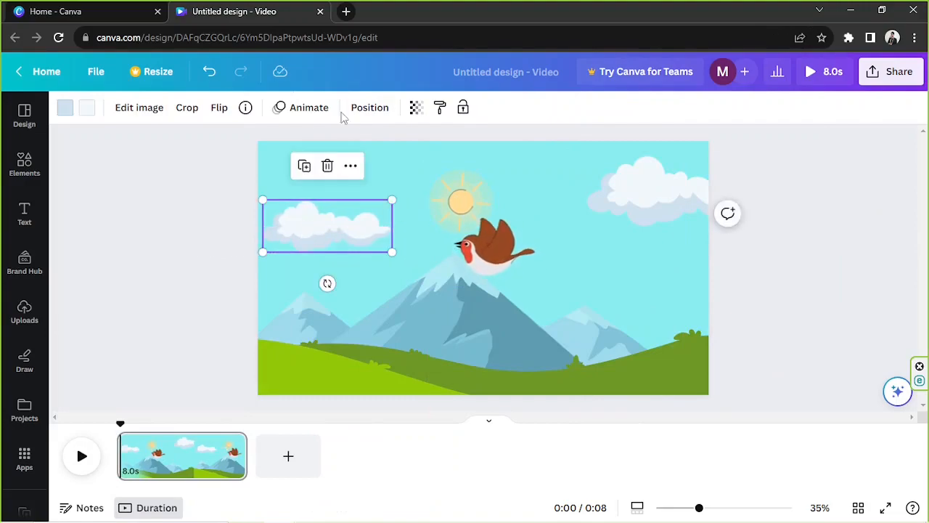
pyautogui.click(307, 111)
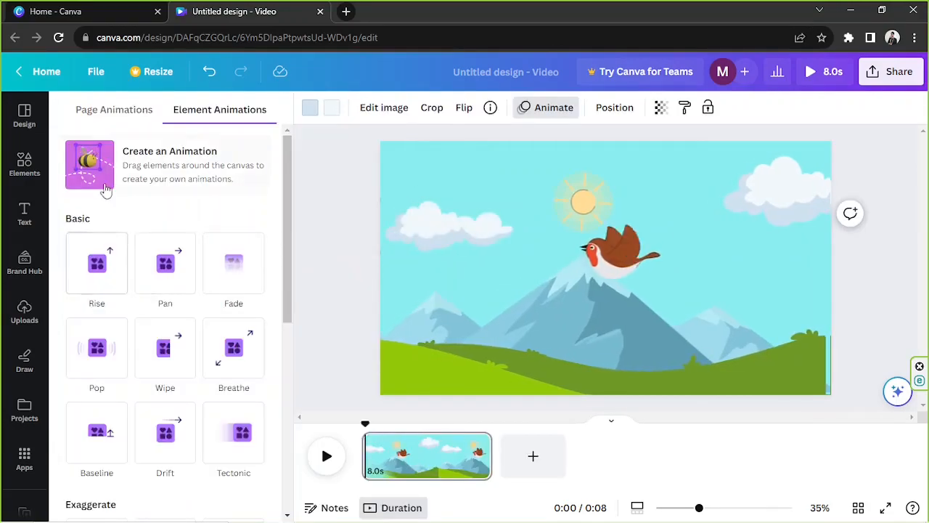
pyautogui.click(76, 167)
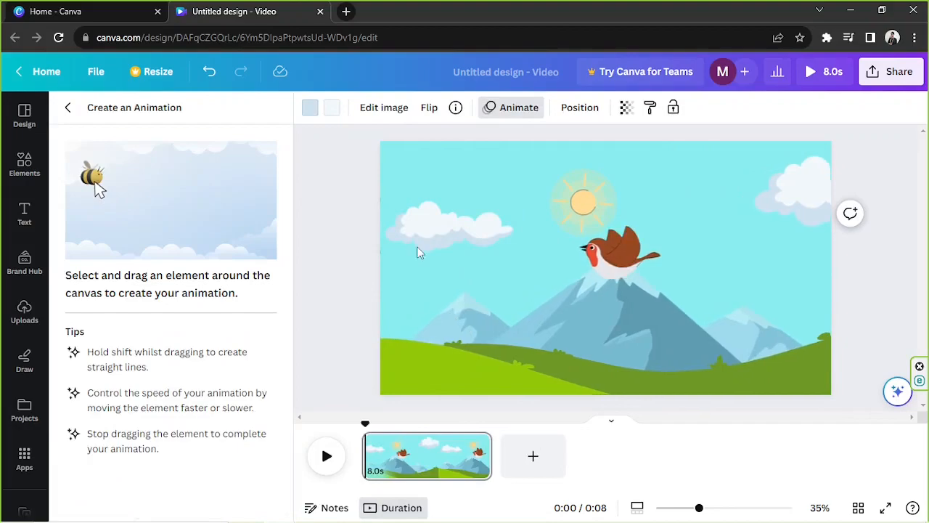
pyautogui.moveTo(414, 229); pyautogui.dragTo(501, 235)
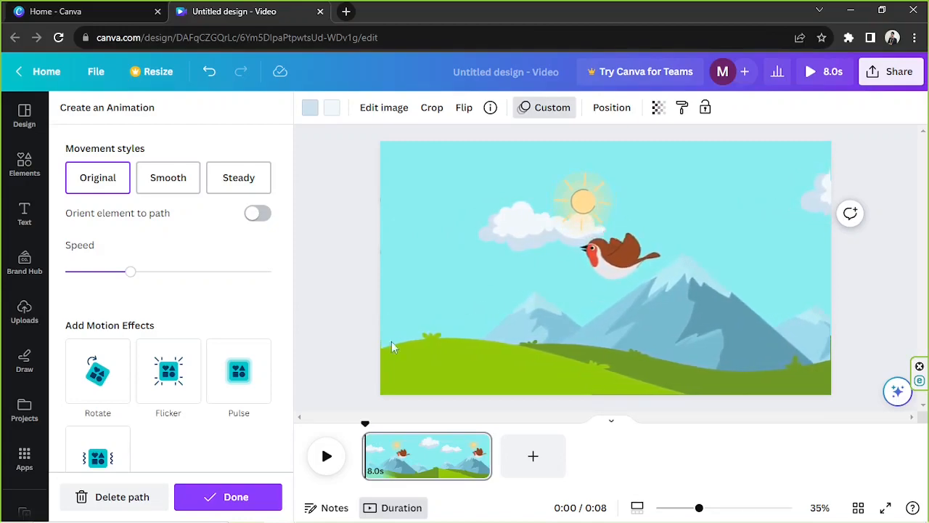
pyautogui.click(234, 496)
# Move the bird and sun together to the right, aligning the left edge of their frame with the page's vertical centre line.
pyautogui.moveTo(479, 247); pyautogui.dragTo(537, 242)
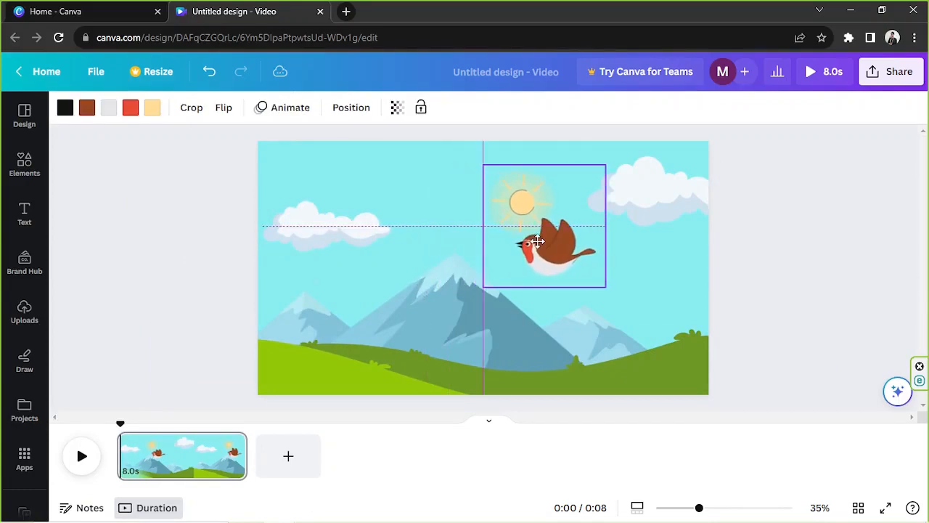
pyautogui.click(821, 267)
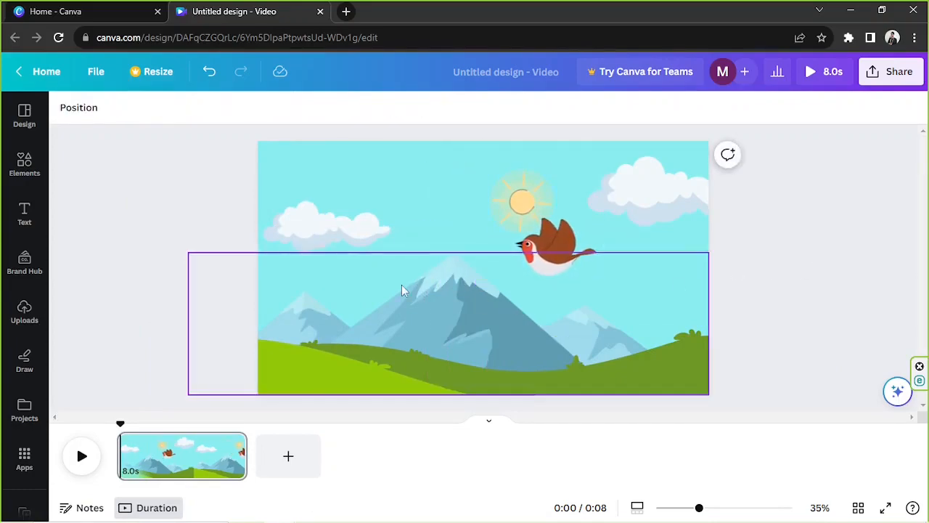
pyautogui.click(339, 221)
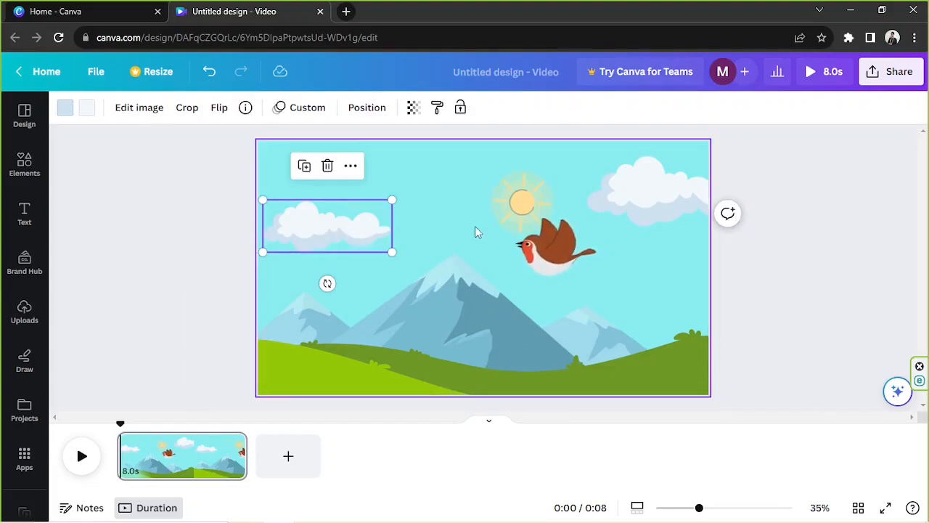
pyautogui.click(546, 216)
pyautogui.click(829, 269)
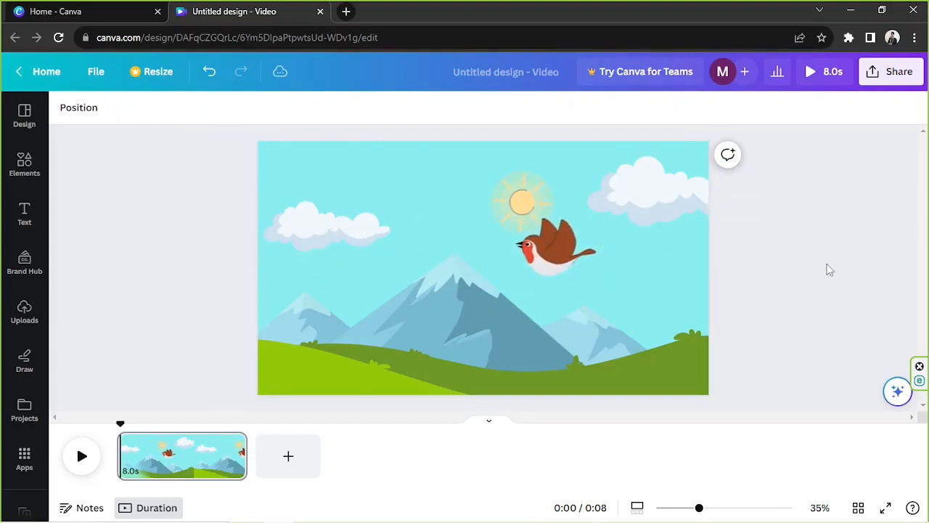
# Play the whole scene from the start to preview the cloud, mountain and hill movements, and return the playhead to the beginning.
pyautogui.moveTo(123, 425); pyautogui.dragTo(113, 424)
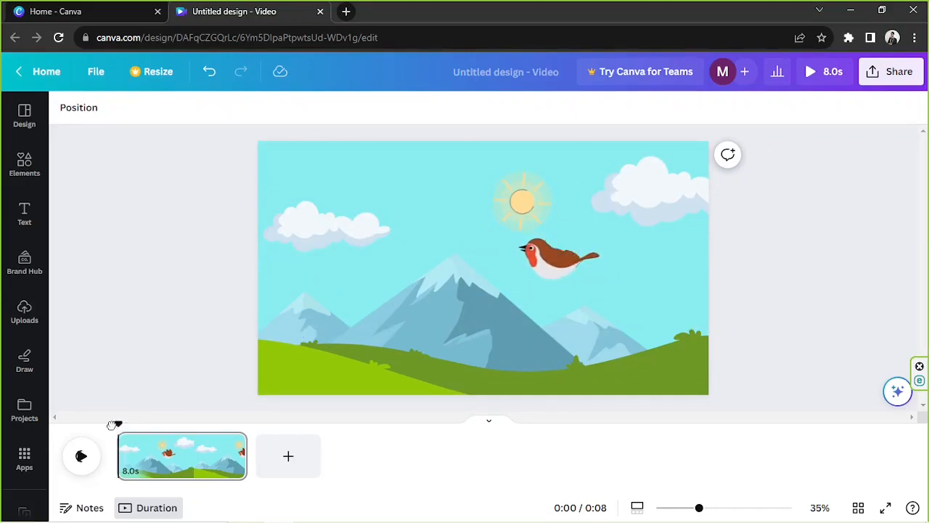
pyautogui.click(82, 456)
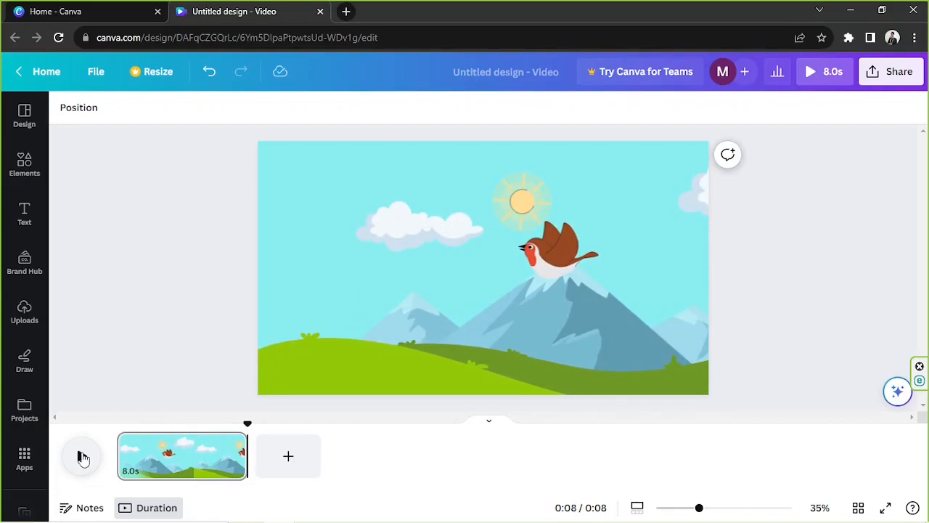
pyautogui.click(118, 432)
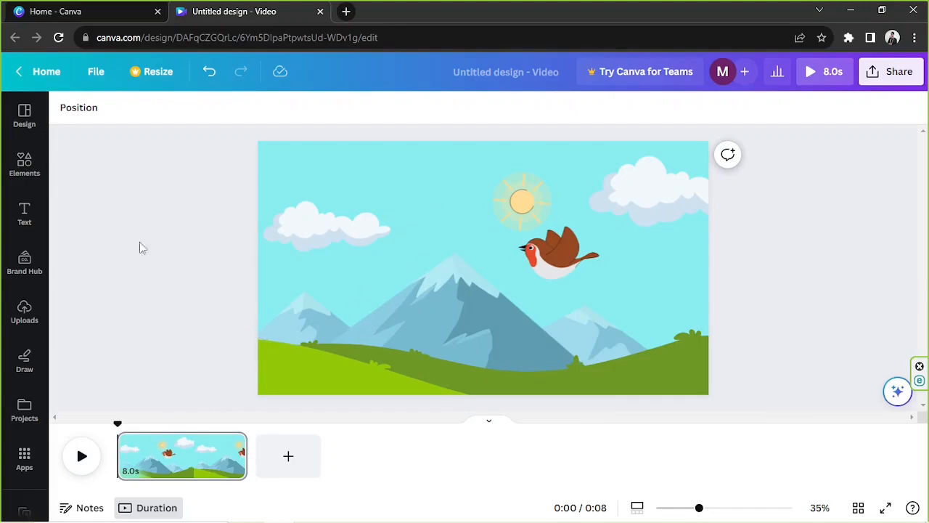
# Add the uploaded elevator-music-bossa-nova audio file to the video as background music.
pyautogui.click(11, 313)
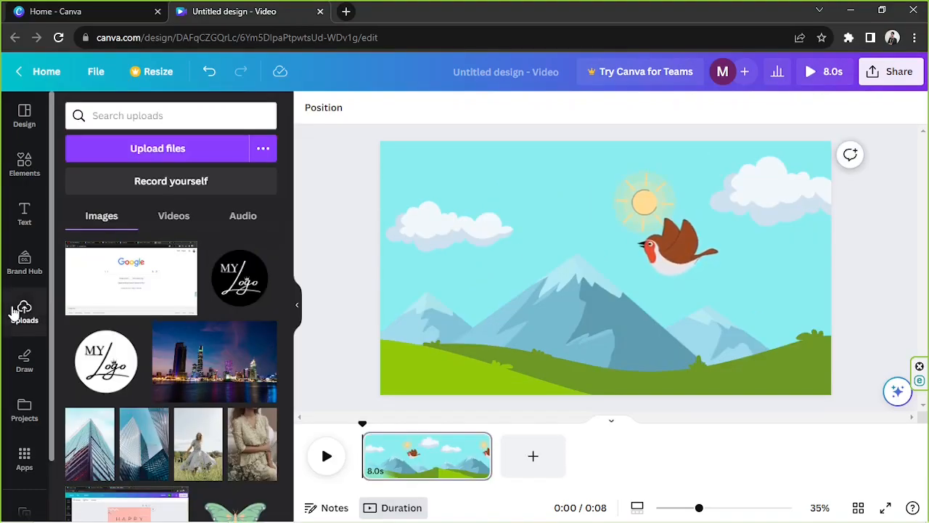
pyautogui.click(241, 216)
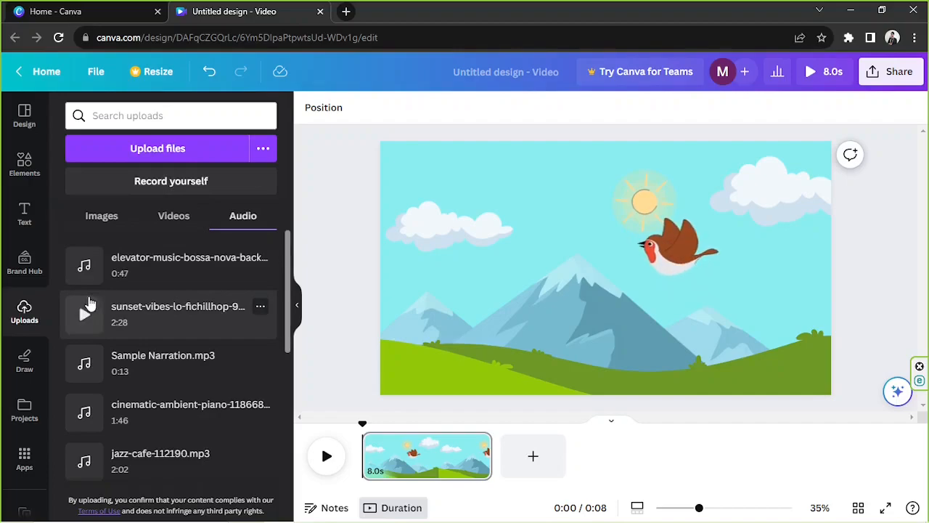
pyautogui.moveTo(85, 269); pyautogui.dragTo(330, 436)
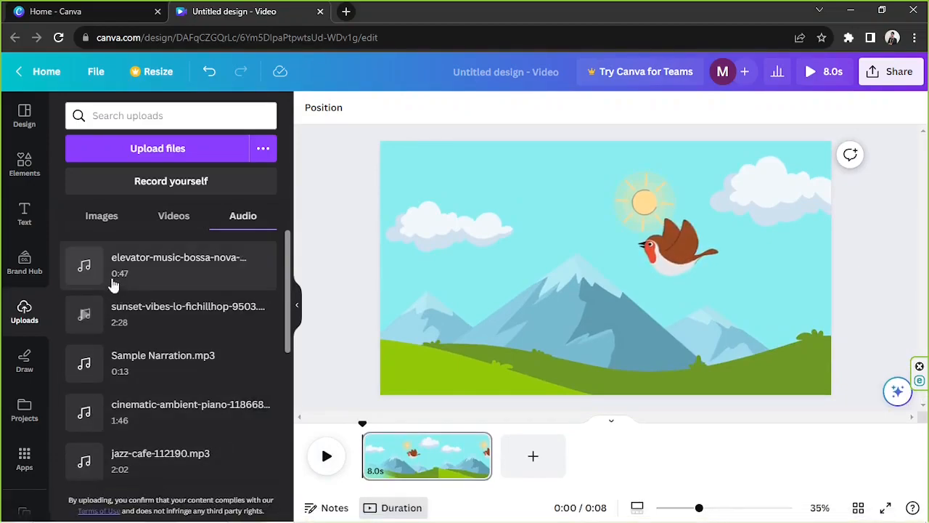
pyautogui.moveTo(108, 268); pyautogui.dragTo(436, 311)
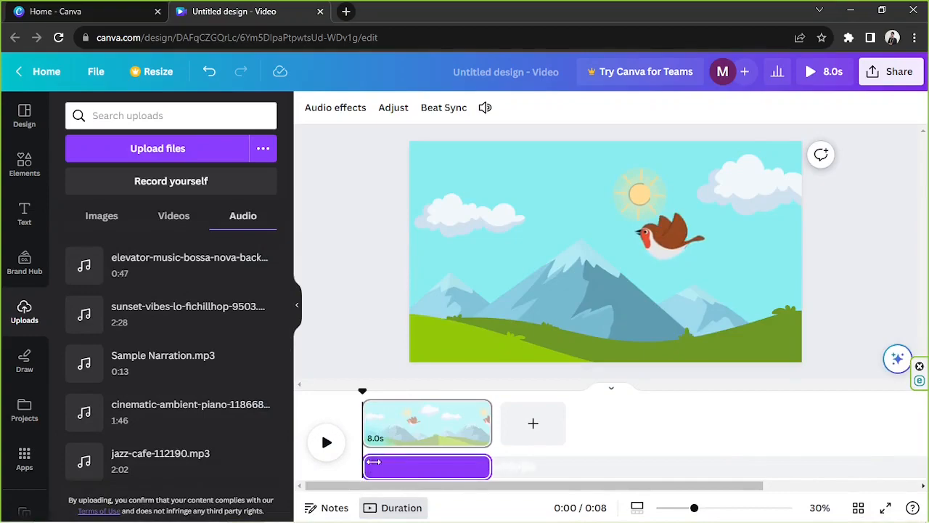
# Set the background music track's volume to 14.
pyautogui.click(418, 468)
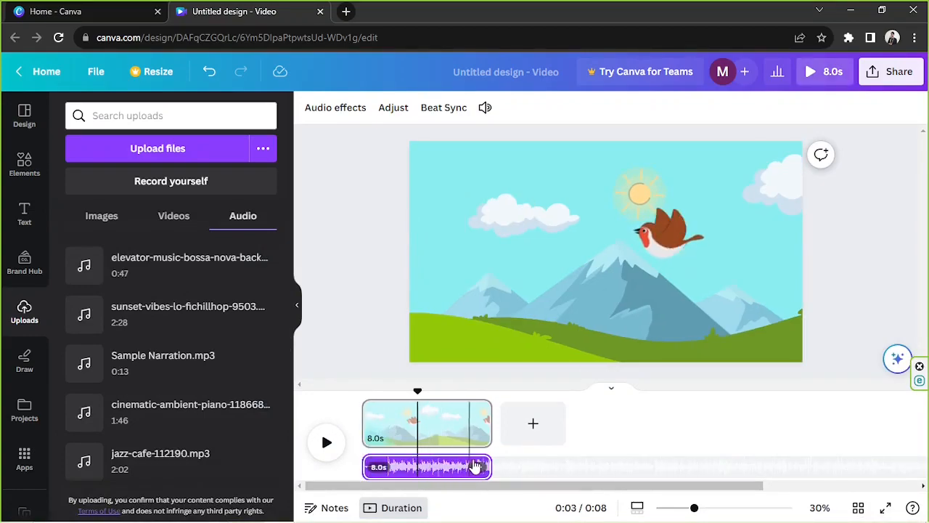
pyautogui.click(477, 466)
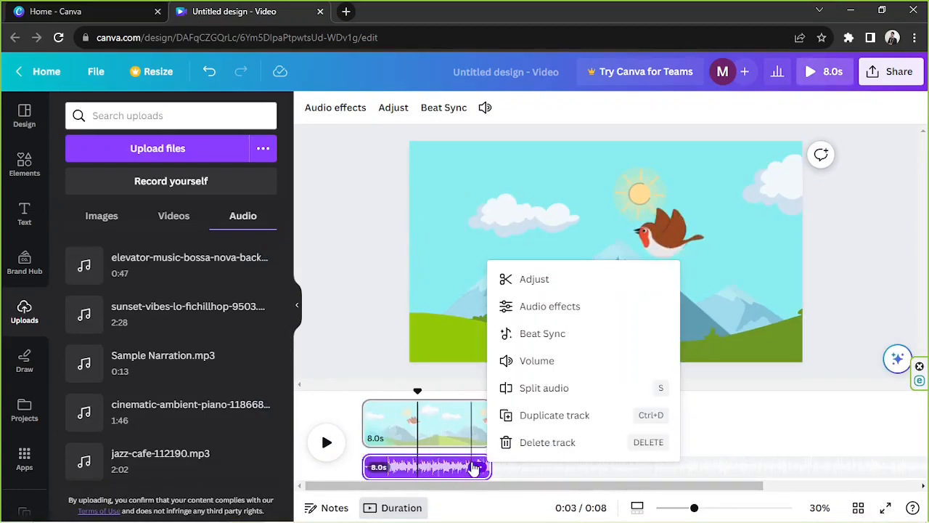
pyautogui.click(508, 358)
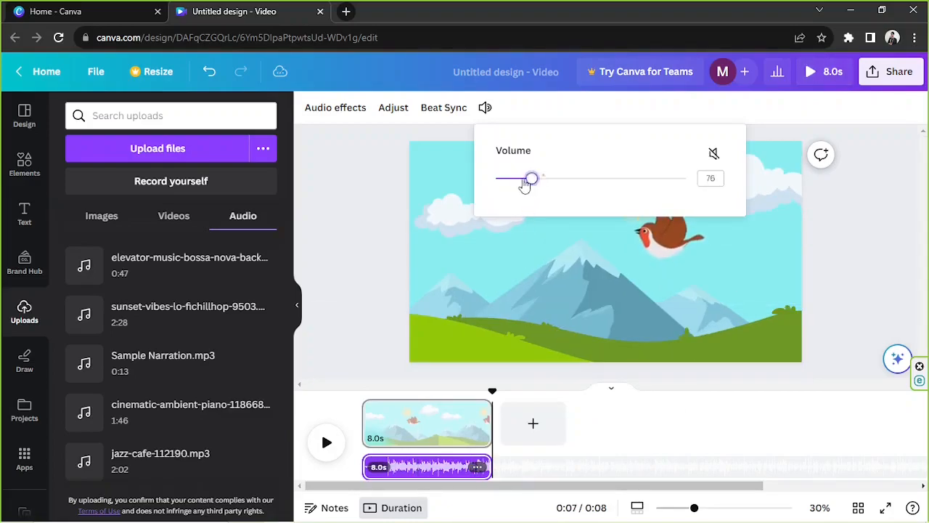
pyautogui.moveTo(529, 184); pyautogui.dragTo(505, 185)
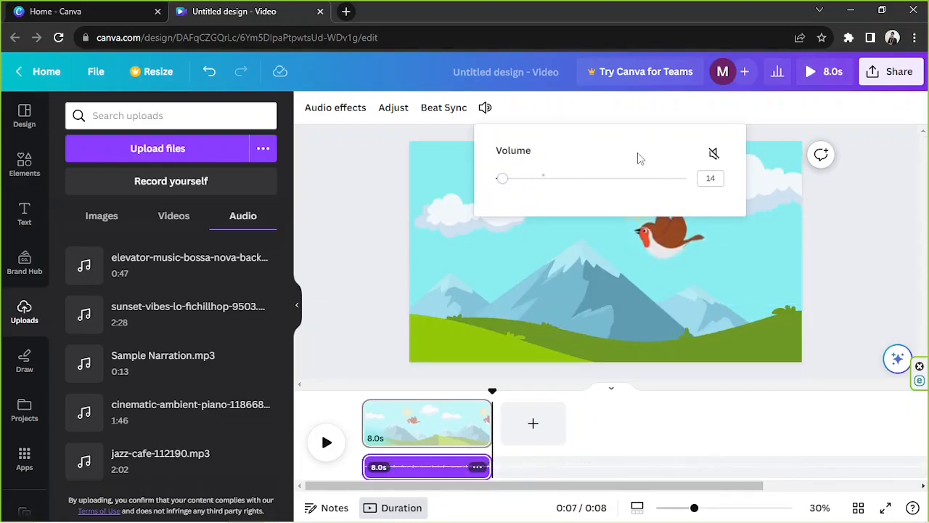
pyautogui.click(363, 172)
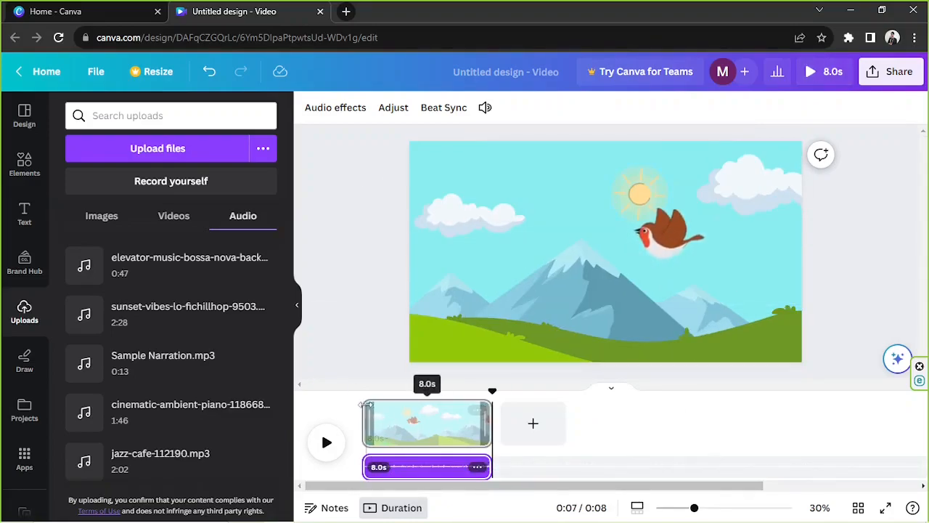
# Play the video from the start to check the scene with its background music, and return the playhead to the beginning.
pyautogui.click(362, 394)
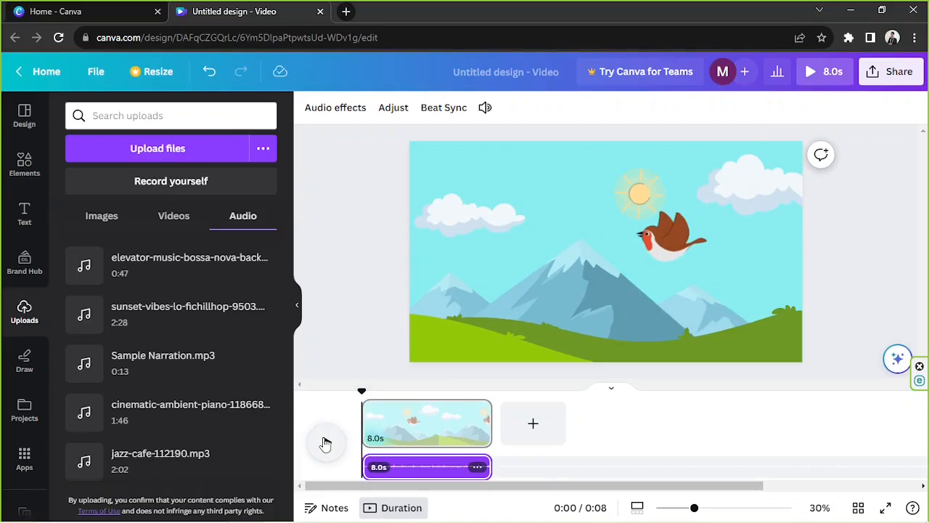
pyautogui.click(325, 444)
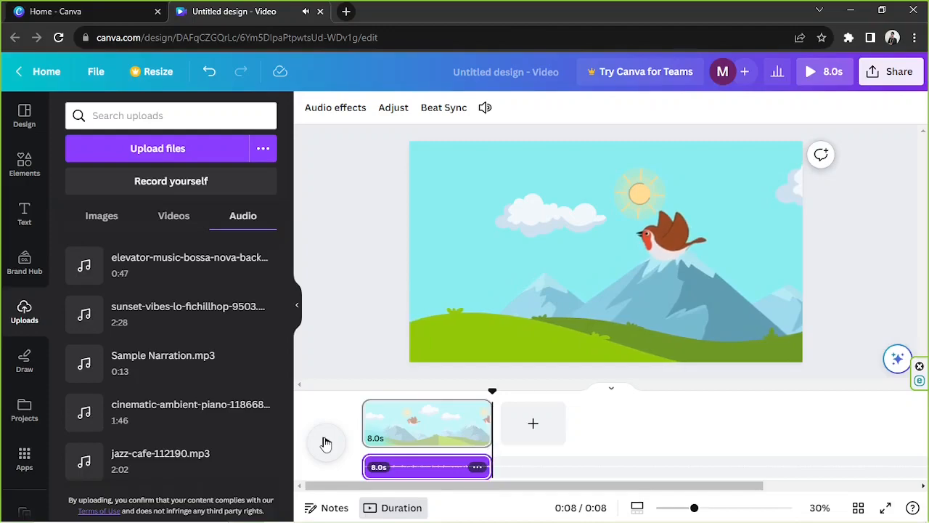
pyautogui.moveTo(493, 392); pyautogui.dragTo(347, 383)
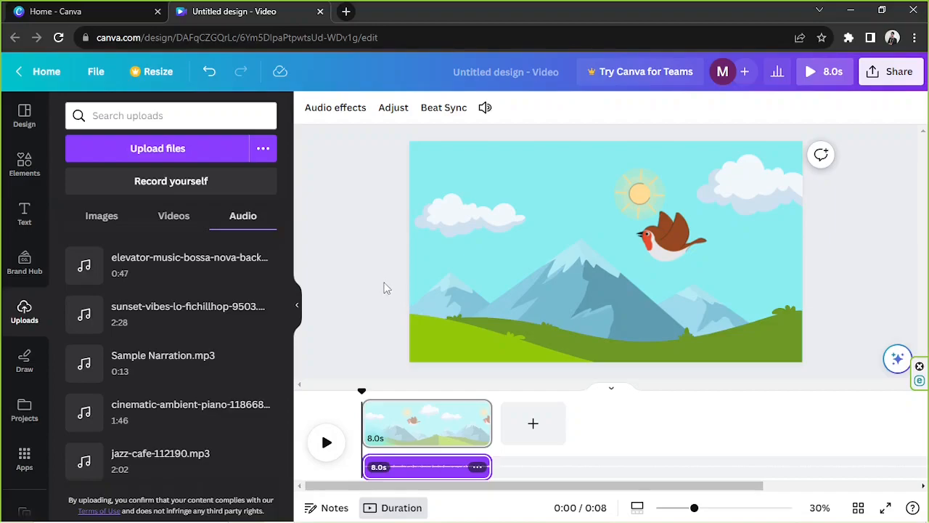
# Add a new page after the animated mountain scene.
pyautogui.click(532, 423)
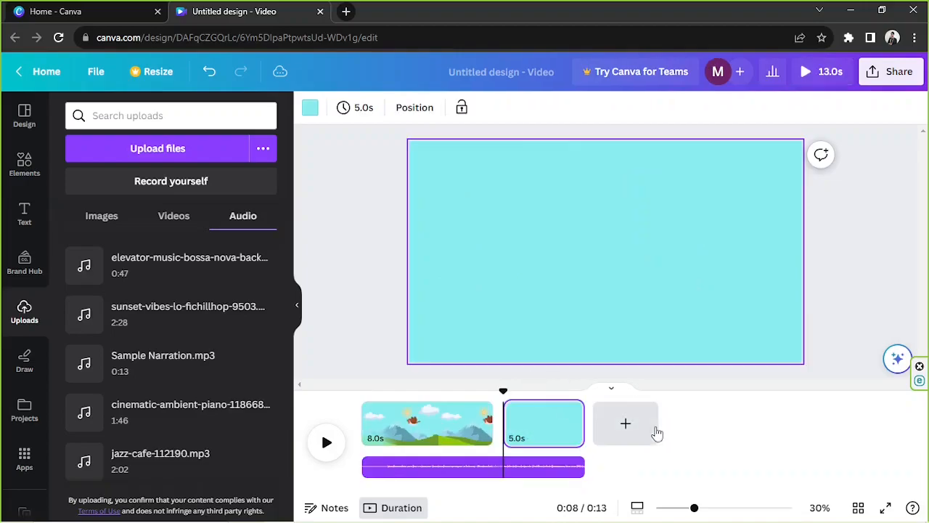
# Add two more blank pages at the end of the video.
pyautogui.click(650, 430)
pyautogui.click(722, 438)
# Delete all three blank pages after the animated mountain scene and deselect the remaining page.
pyautogui.click(561, 421)
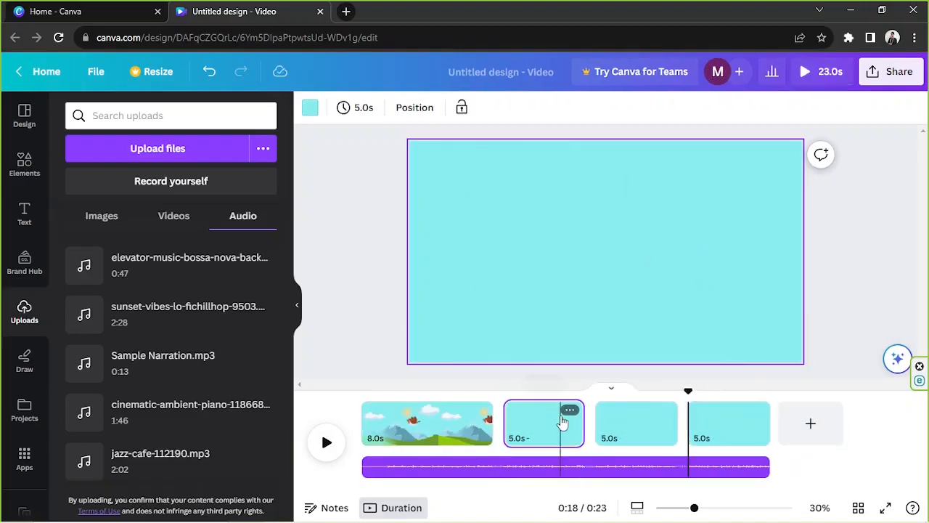
pyautogui.press('Delete')
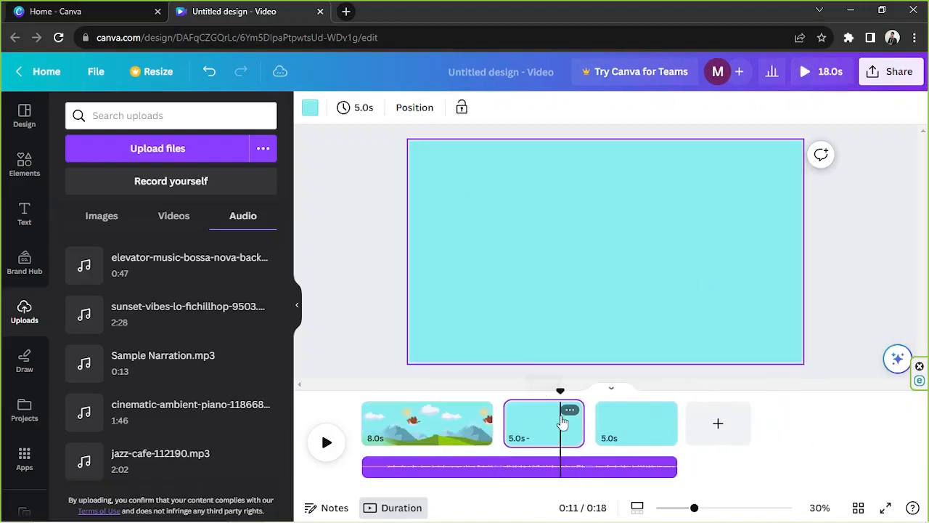
pyautogui.press('Delete')
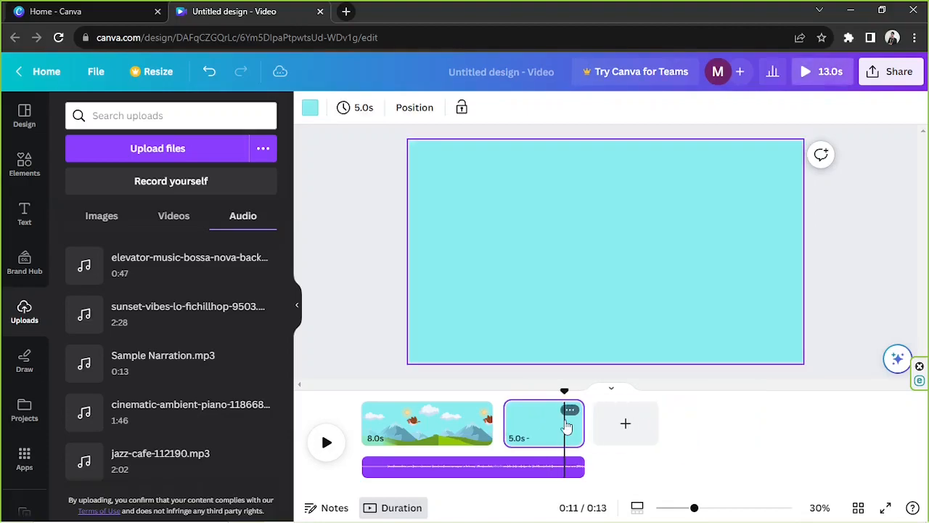
pyautogui.press('Delete')
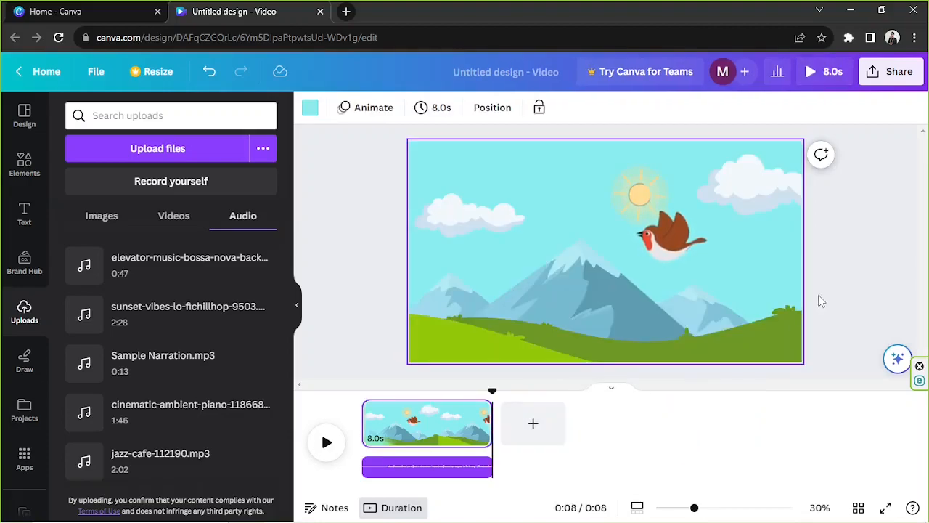
pyautogui.click(429, 303)
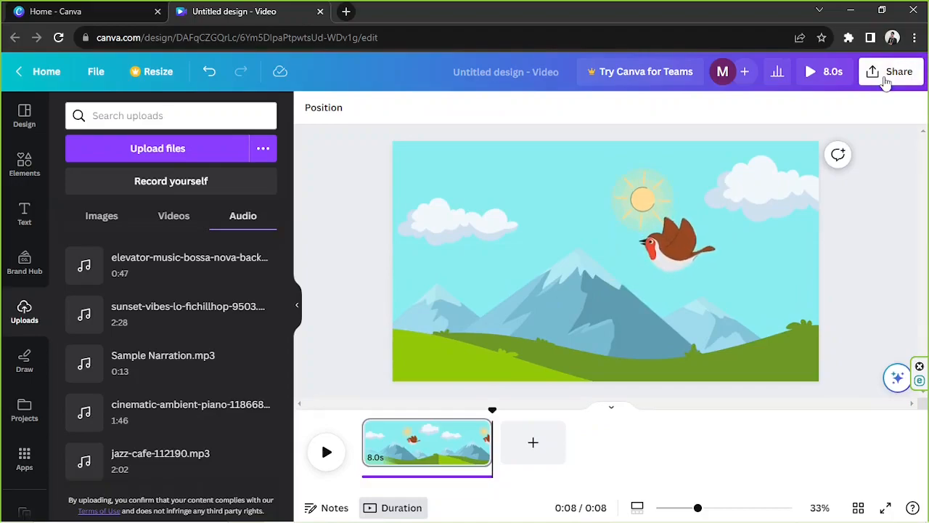
# Review the video's download settings and available file types, keep MP4 Video, and close the settings without downloading.
pyautogui.click(886, 78)
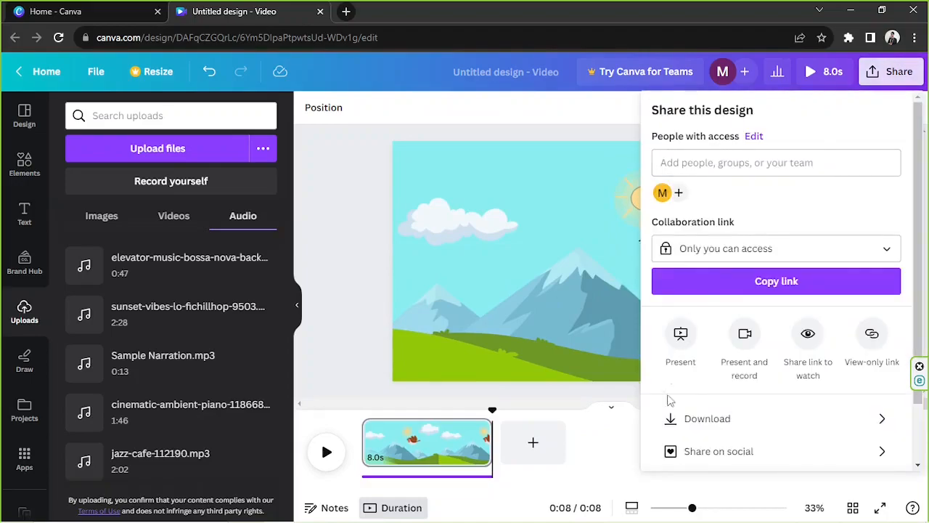
pyautogui.click(715, 421)
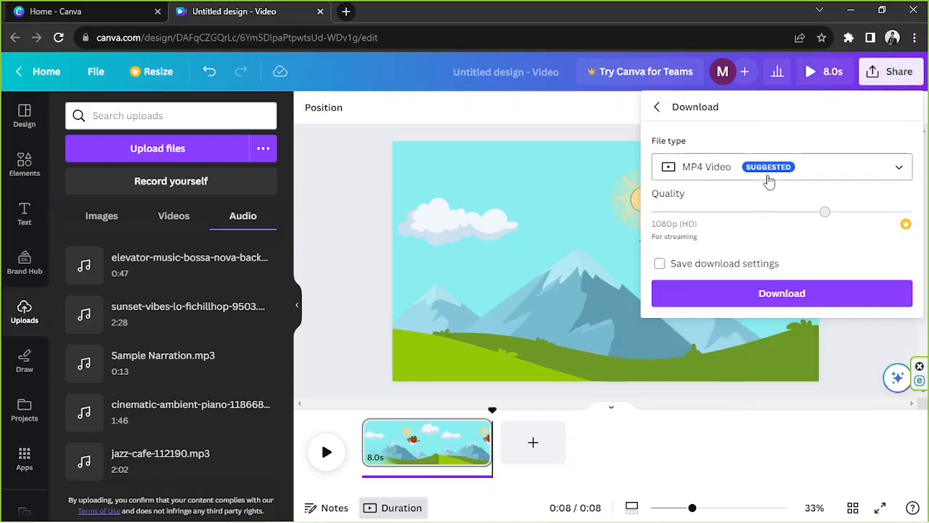
pyautogui.click(767, 175)
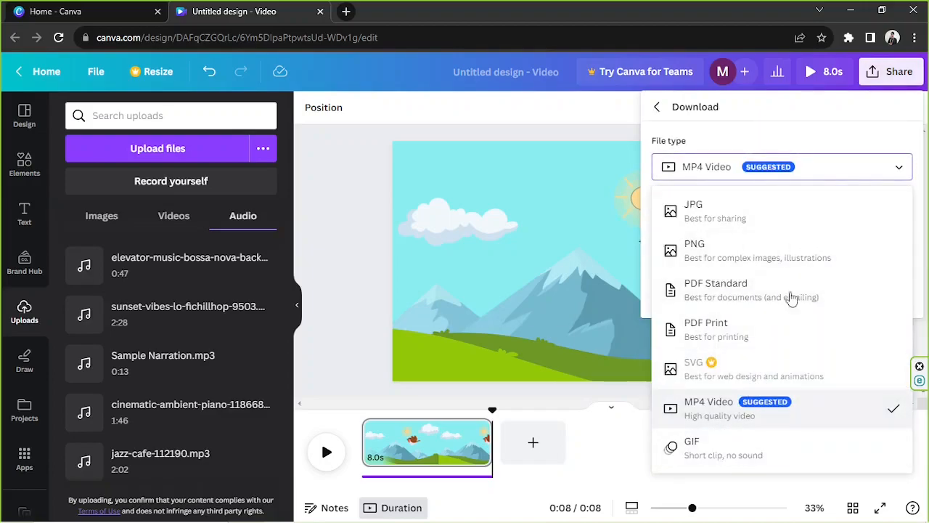
pyautogui.click(807, 166)
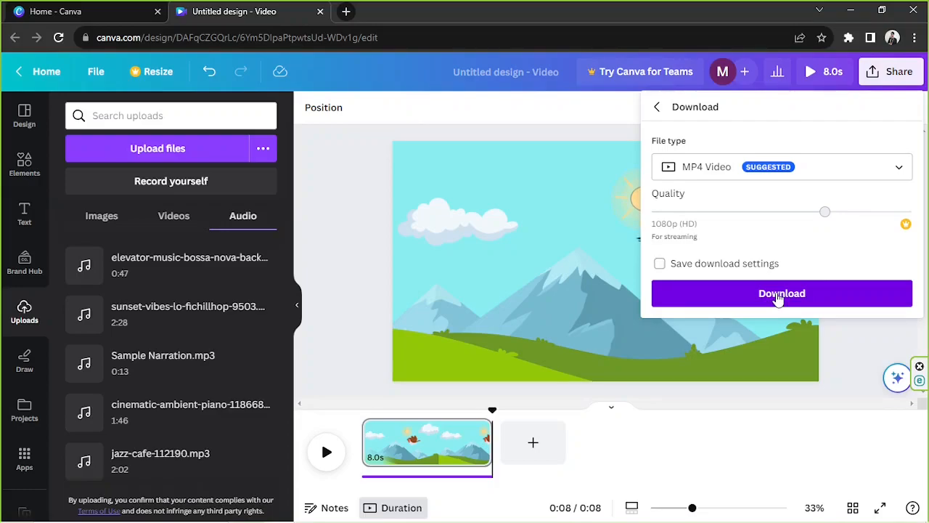
pyautogui.click(394, 222)
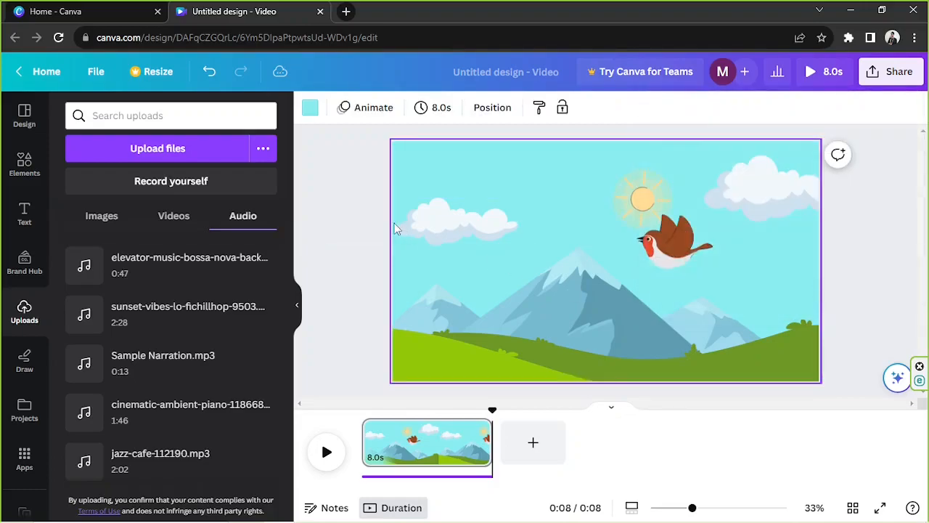